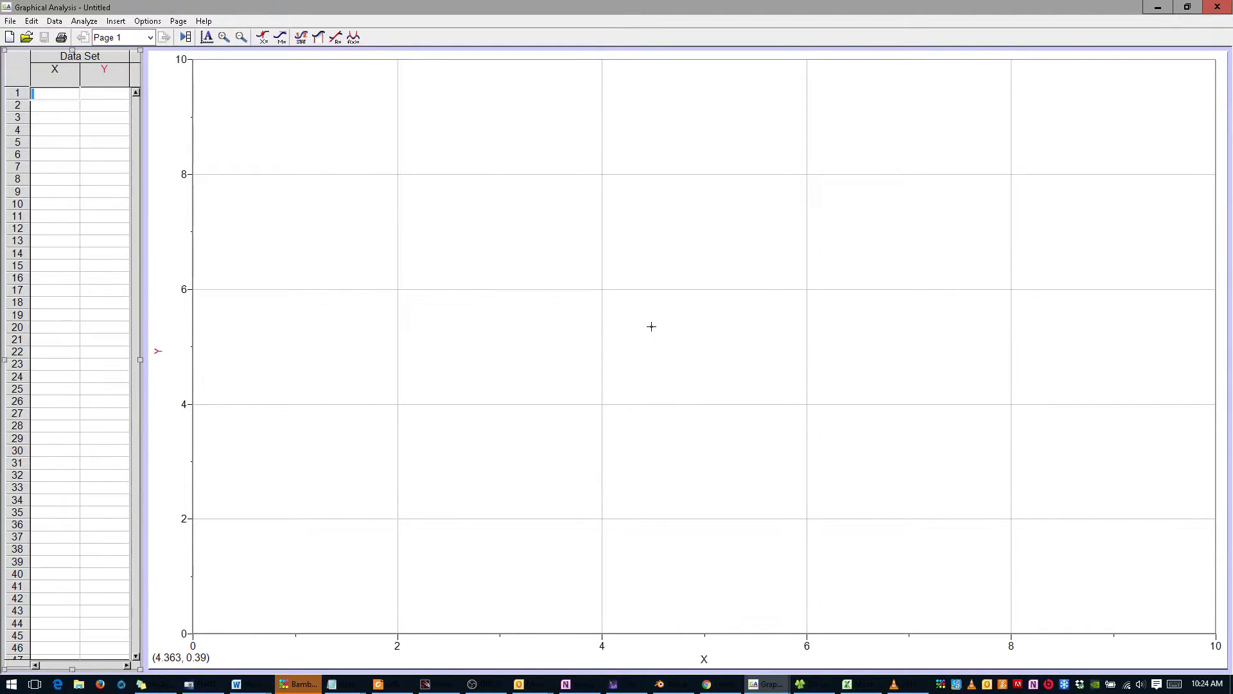
Enter 'Position vs. Time of a Cart Under Constant Acceleration' as the title in Graph Options.
right_click(651, 327)
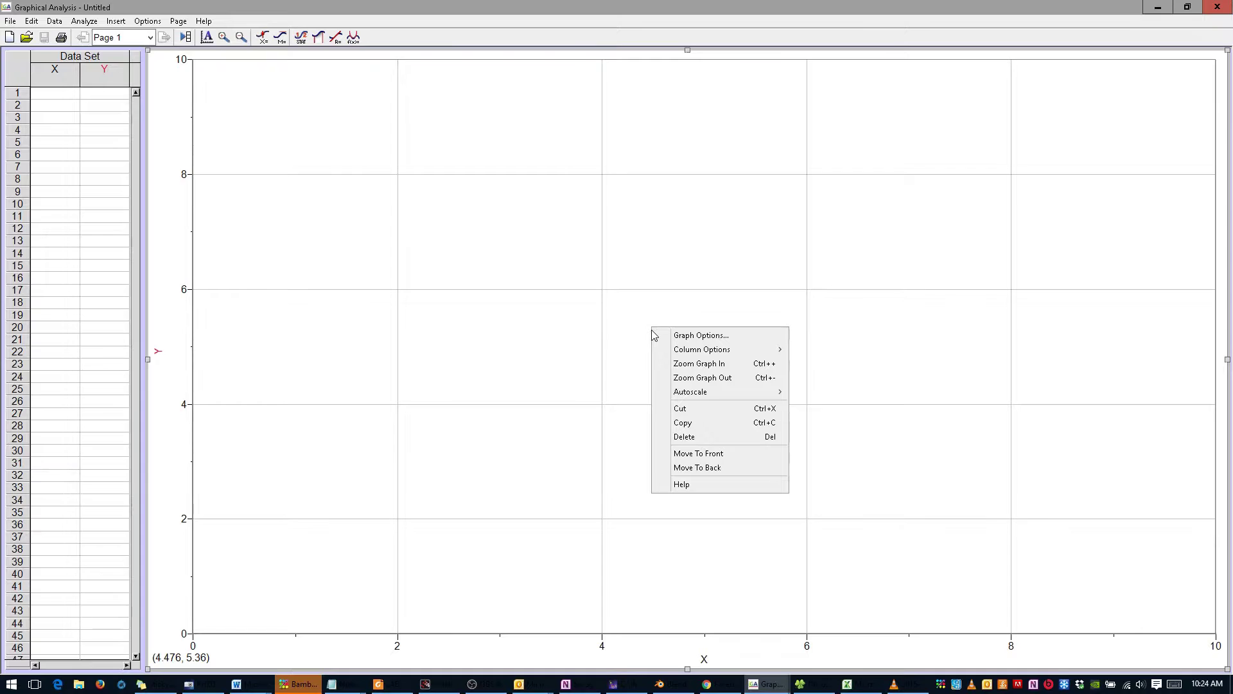
left_click(665, 335)
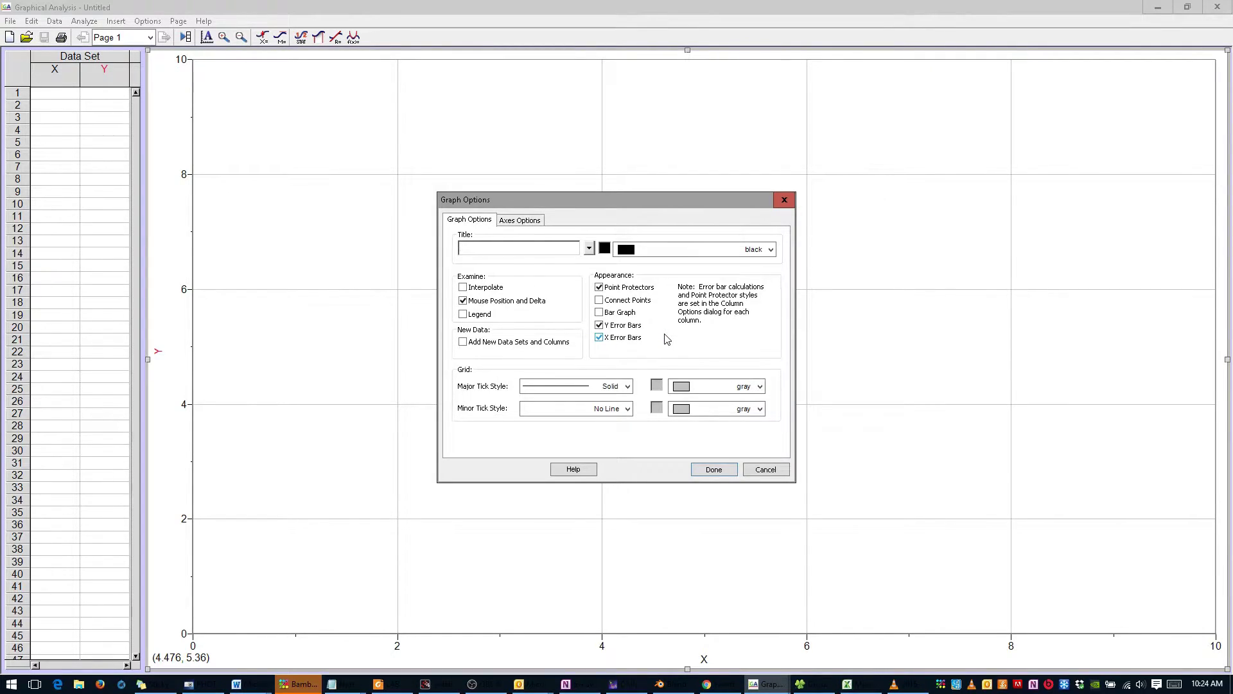
type("Position vs. Time of a Cart Under Constant Acceleration")
left_click(721, 470)
Set the X column's name to Time, short name t and units s.
right_click(721, 471)
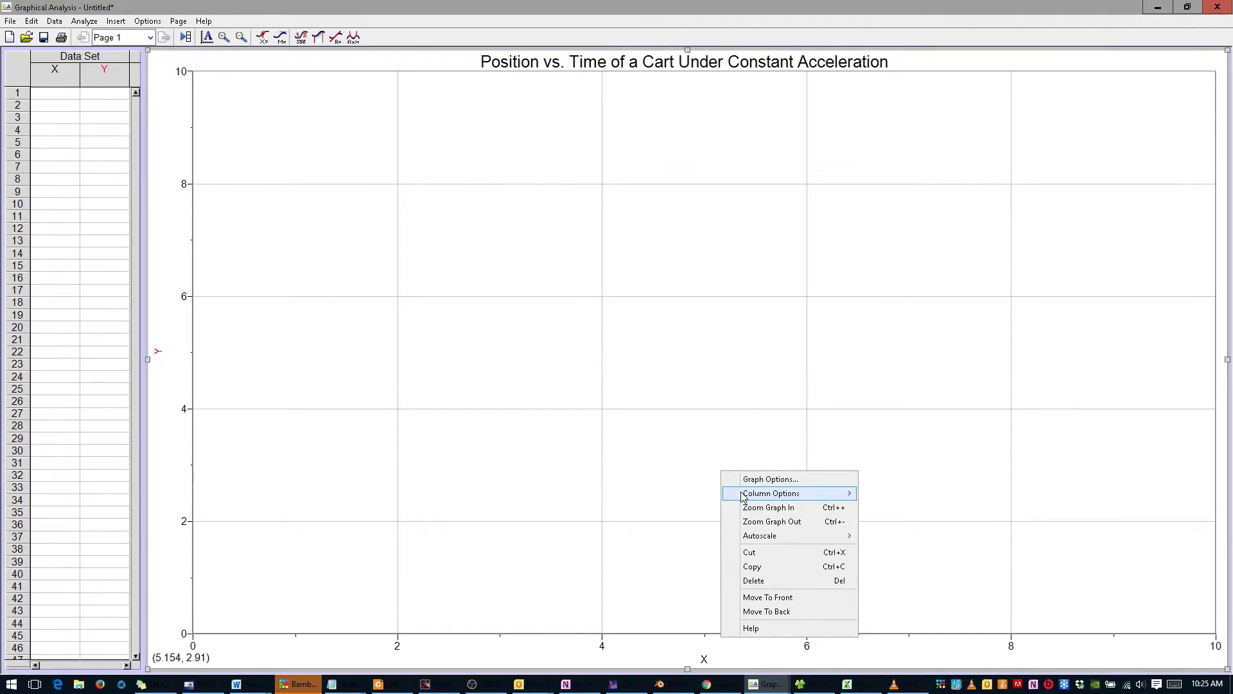
mouse_move(743, 498)
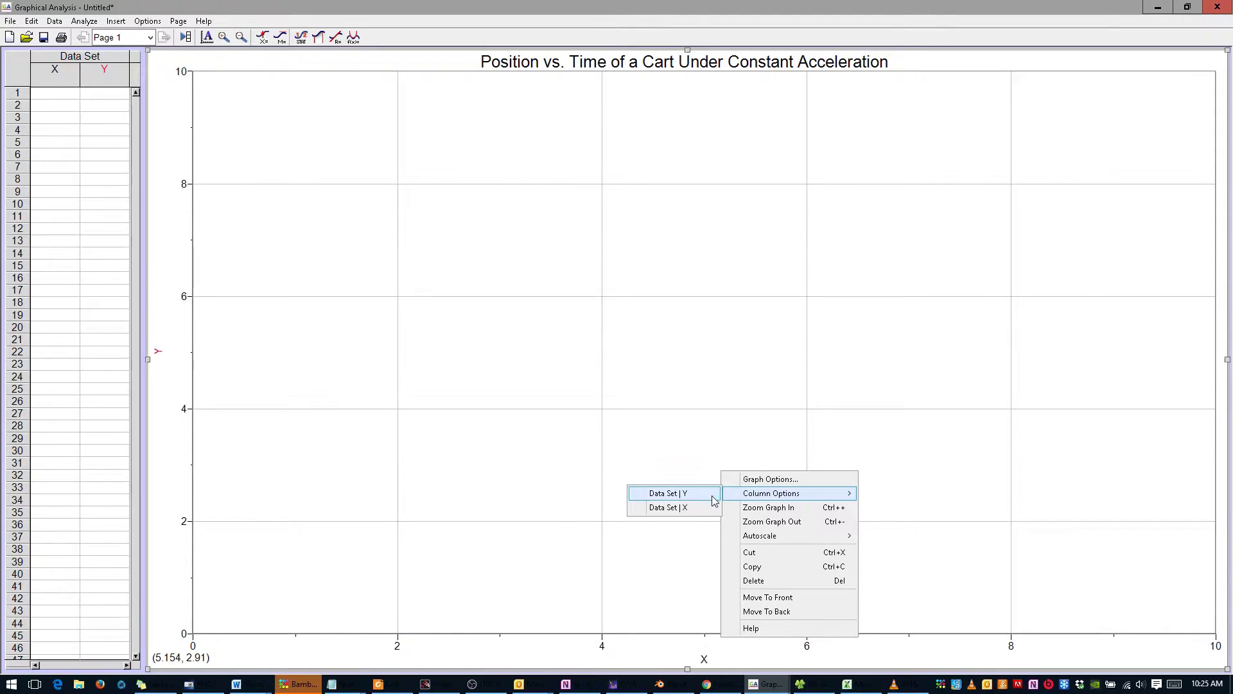
left_click(702, 515)
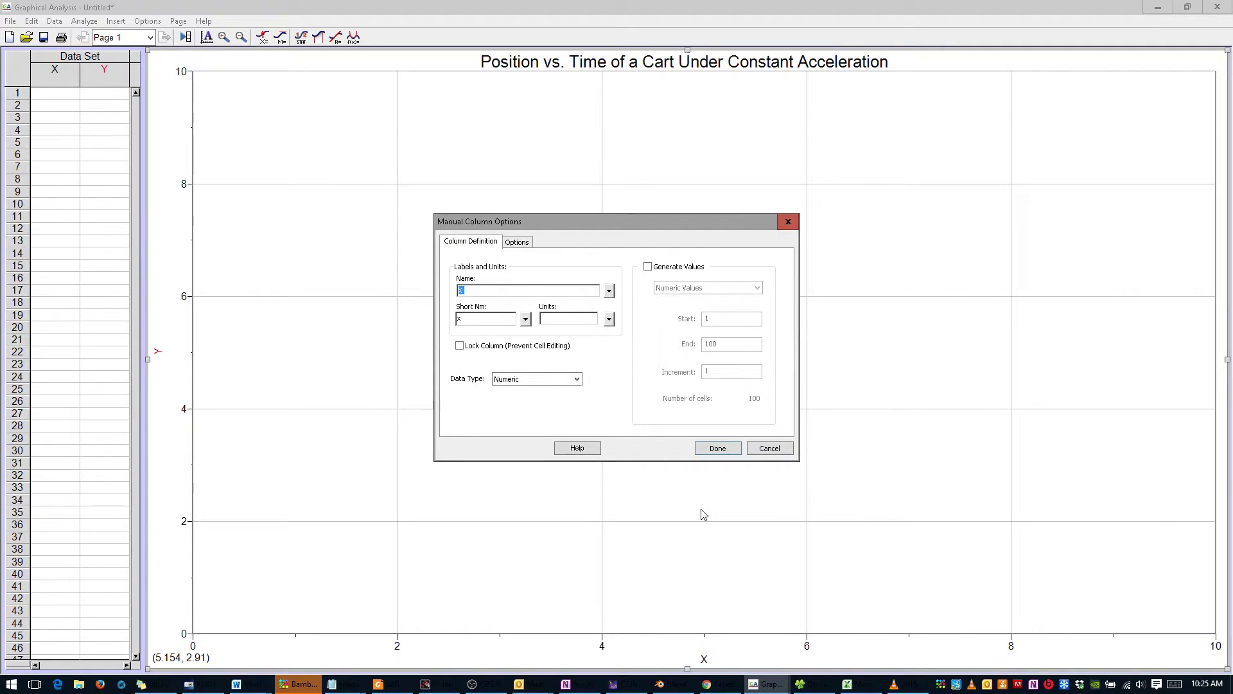
type("Time")
key("Tab")
type("t")
type("s")
left_click(718, 448)
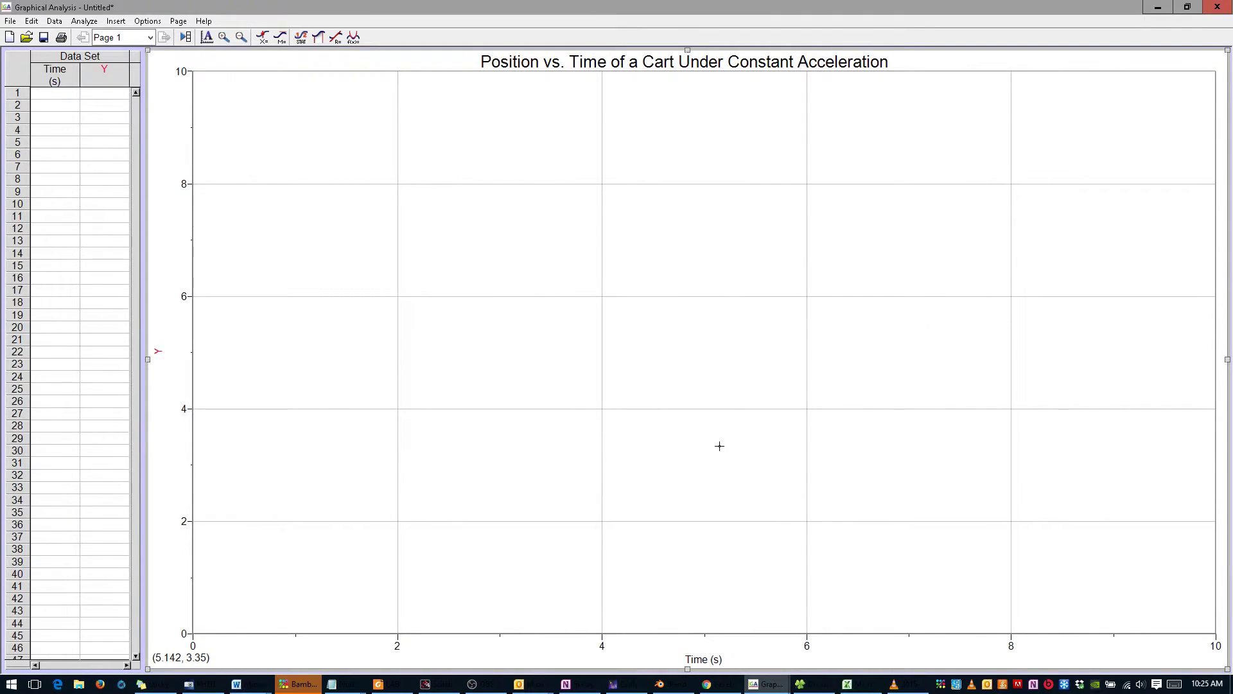
Set the Y column's name to Position, short name x and units cm.
right_click(720, 446)
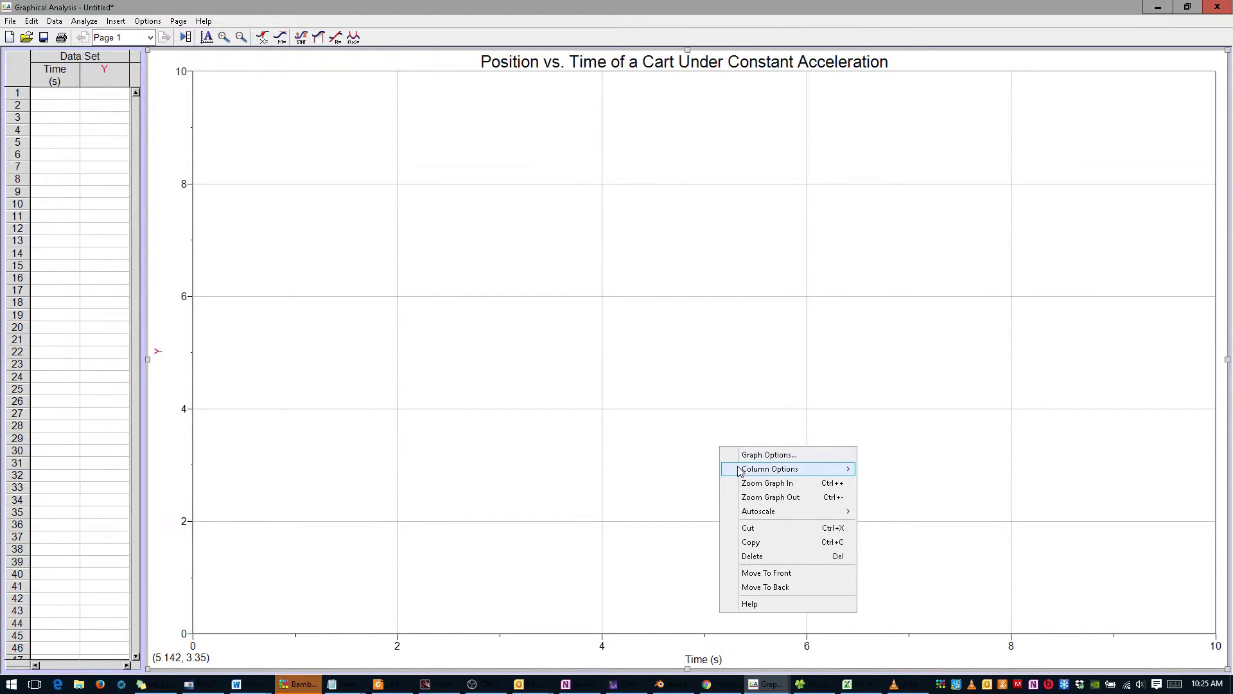
mouse_move(740, 473)
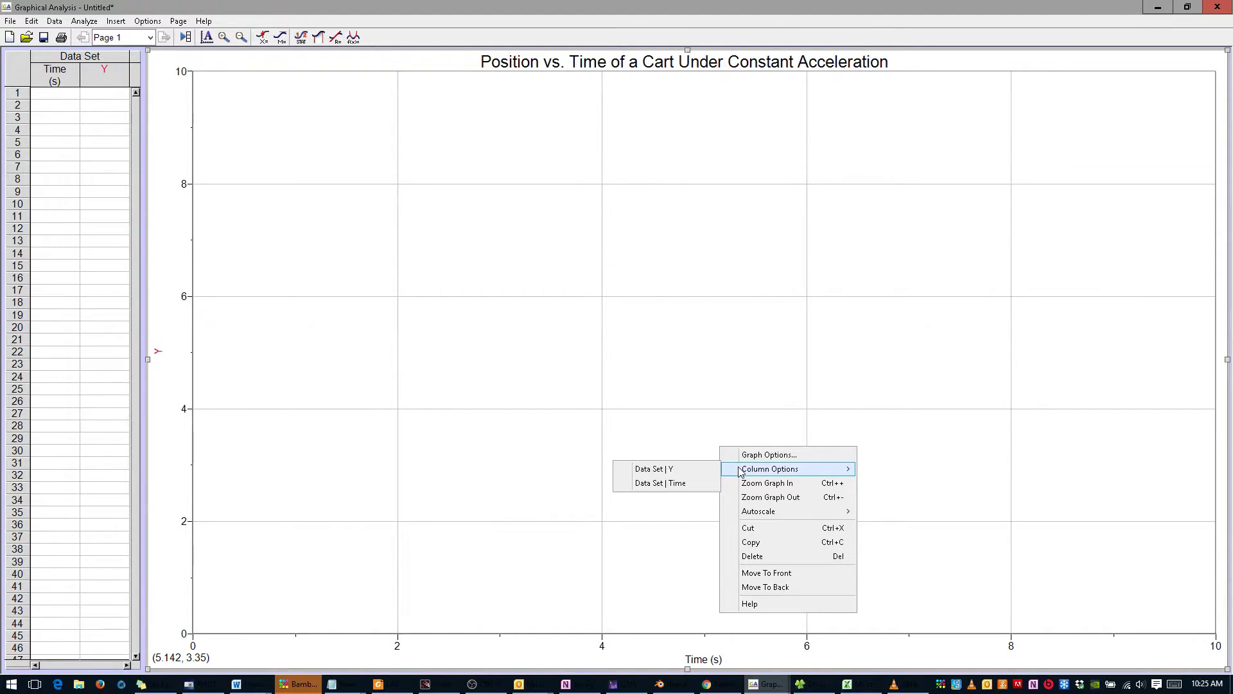
left_click(700, 471)
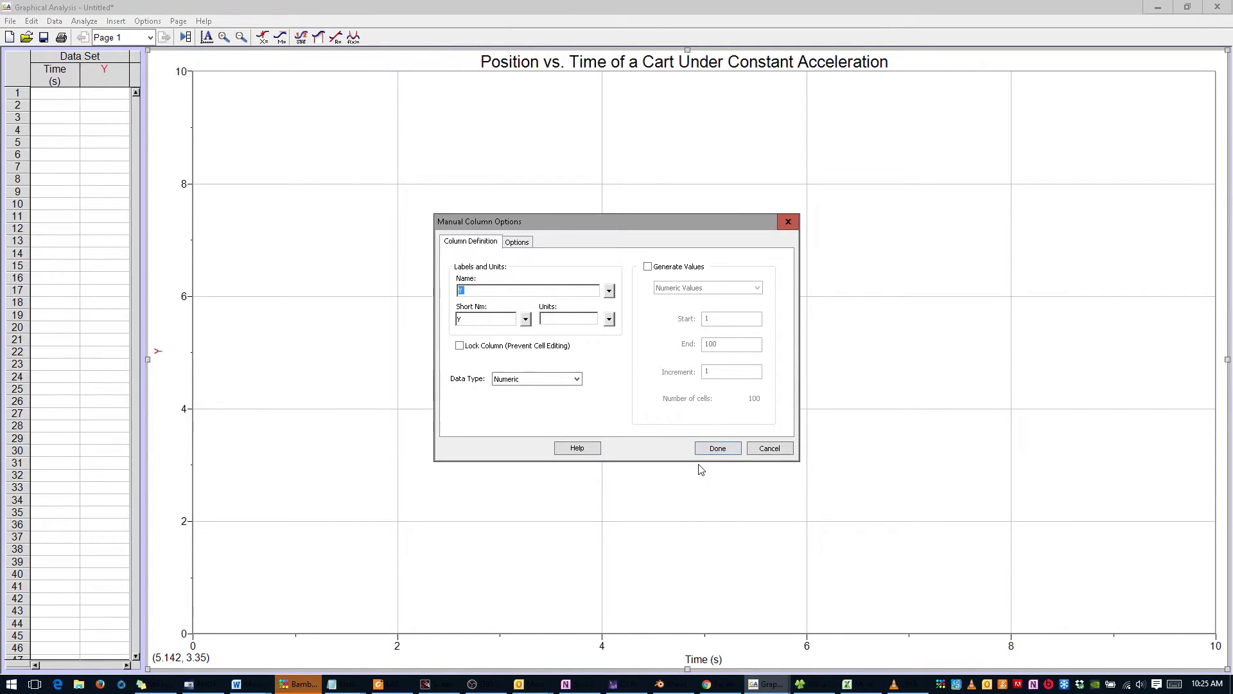
type("Position")
key("Tab")
type("x")
left_click(708, 450)
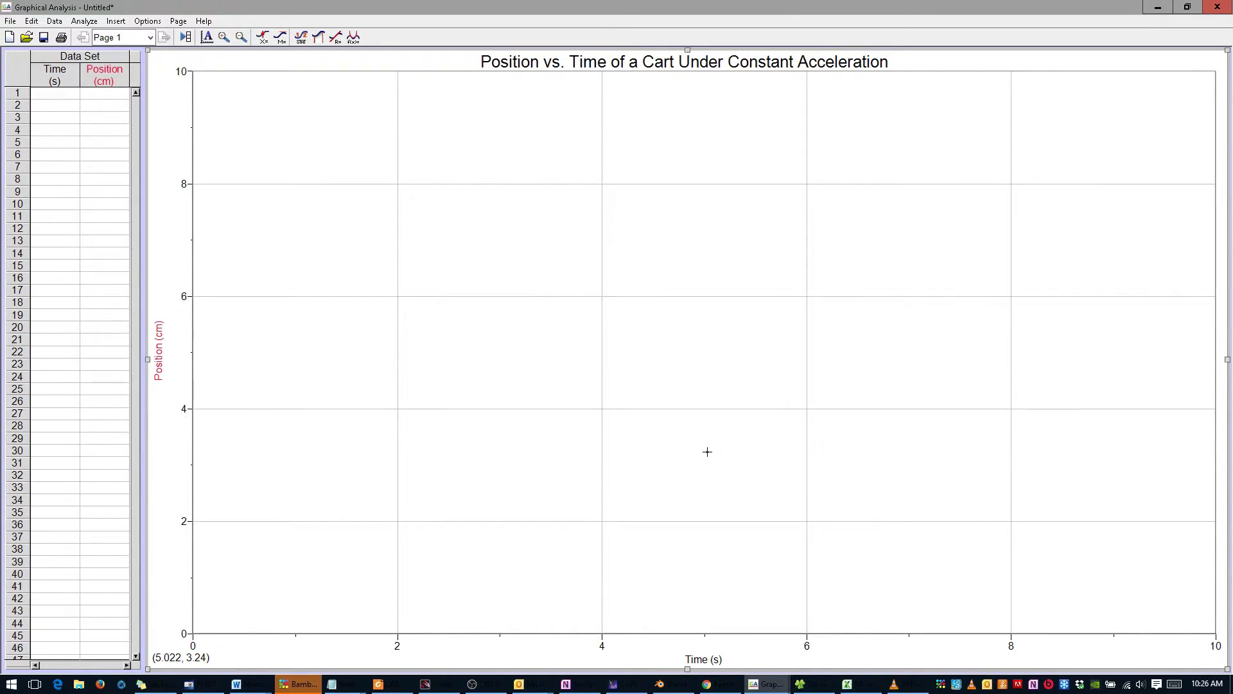
Type the eleven time–position pairs, from 0 s at -0.03 cm to 1 s at 5.94 cm.
left_click(62, 97)
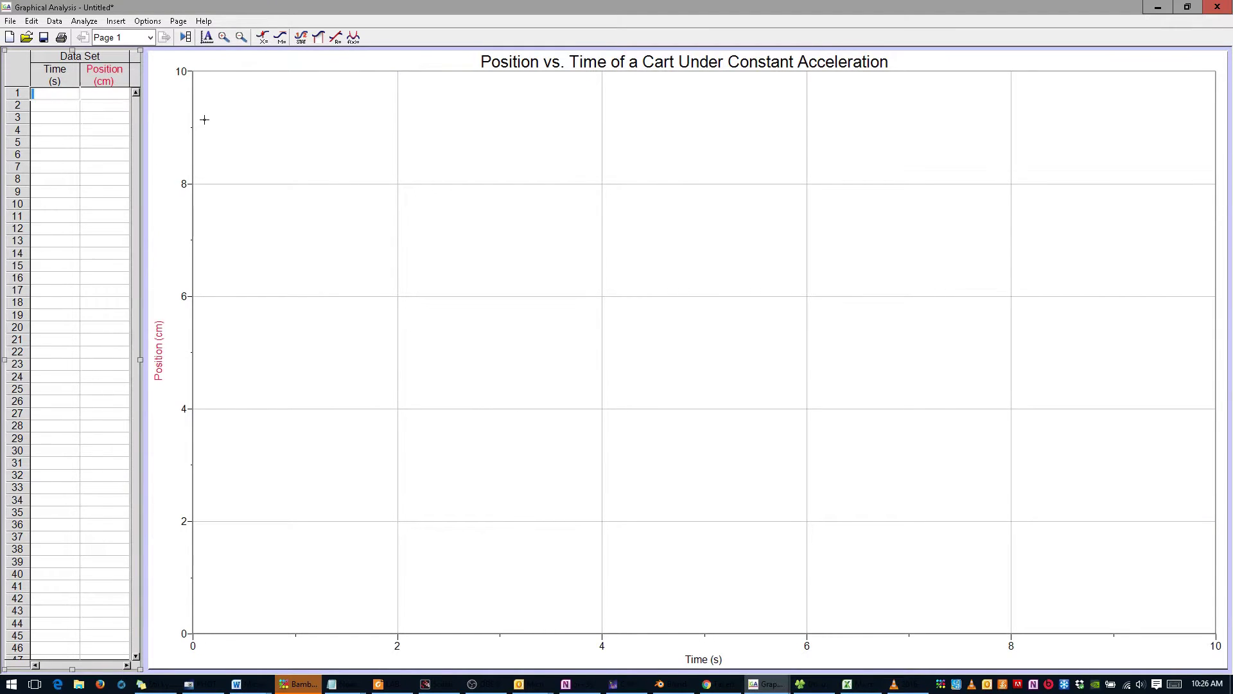
type("0")
key("Tab")
type("-.03\t.1\t.07\t.2\t.33\t.3")
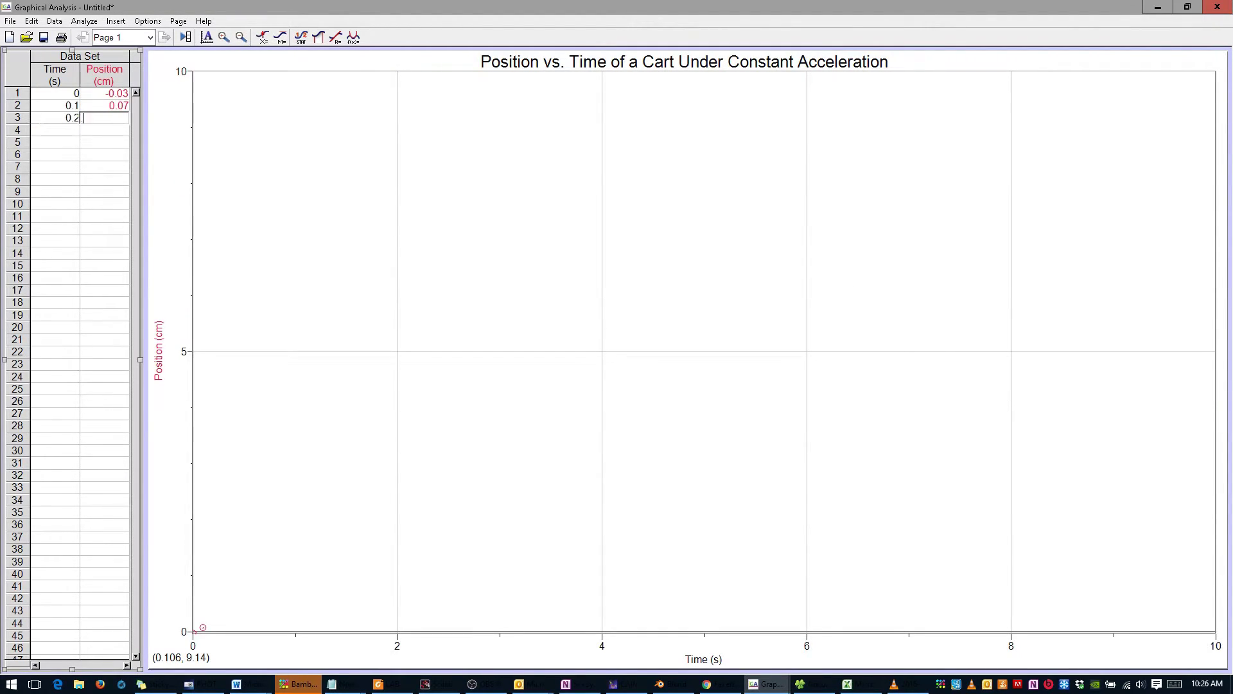
type("\t.48\t.4\t.94\t.5\t1.42\t")
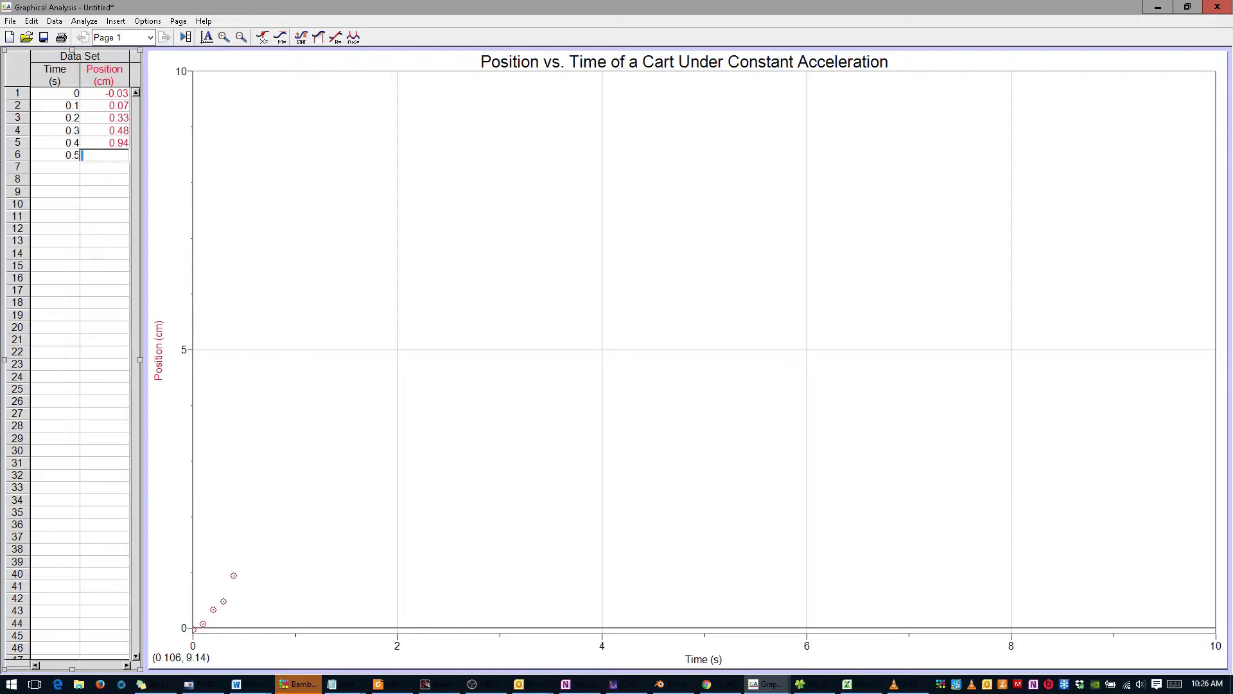
type(".6\t2.25\t.7\t3.03\t.8\t3.")
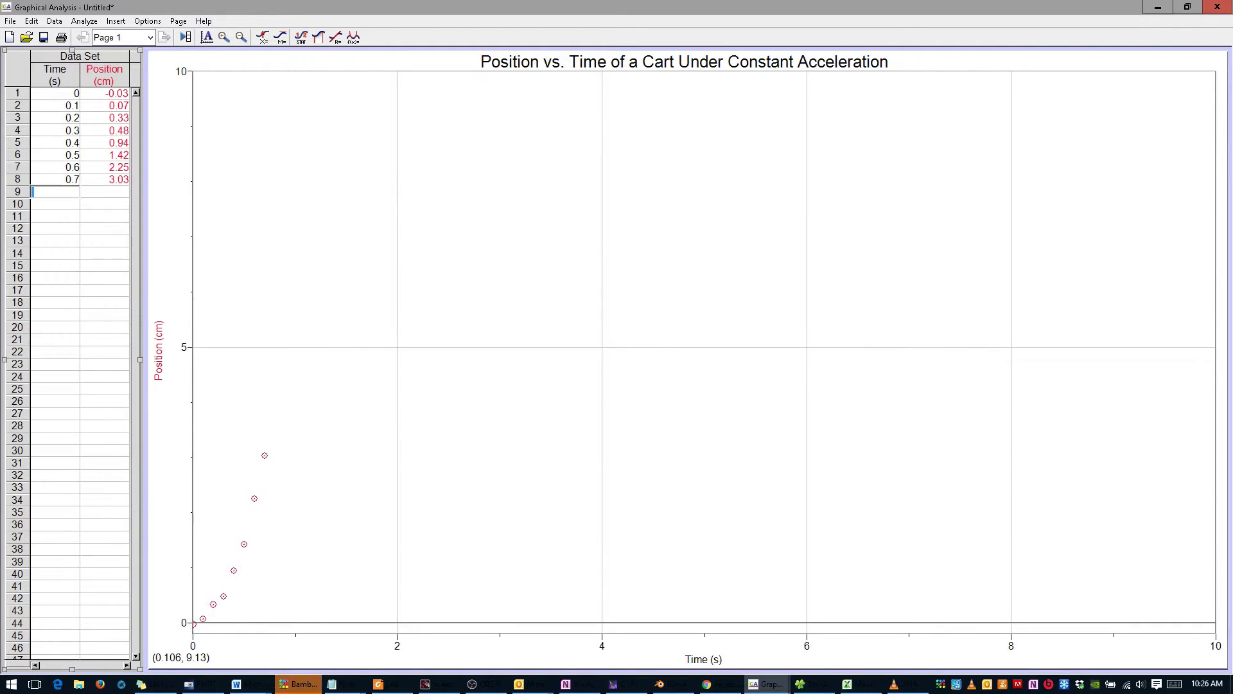
type("85\t.9\t4.98\t1\t5.94")
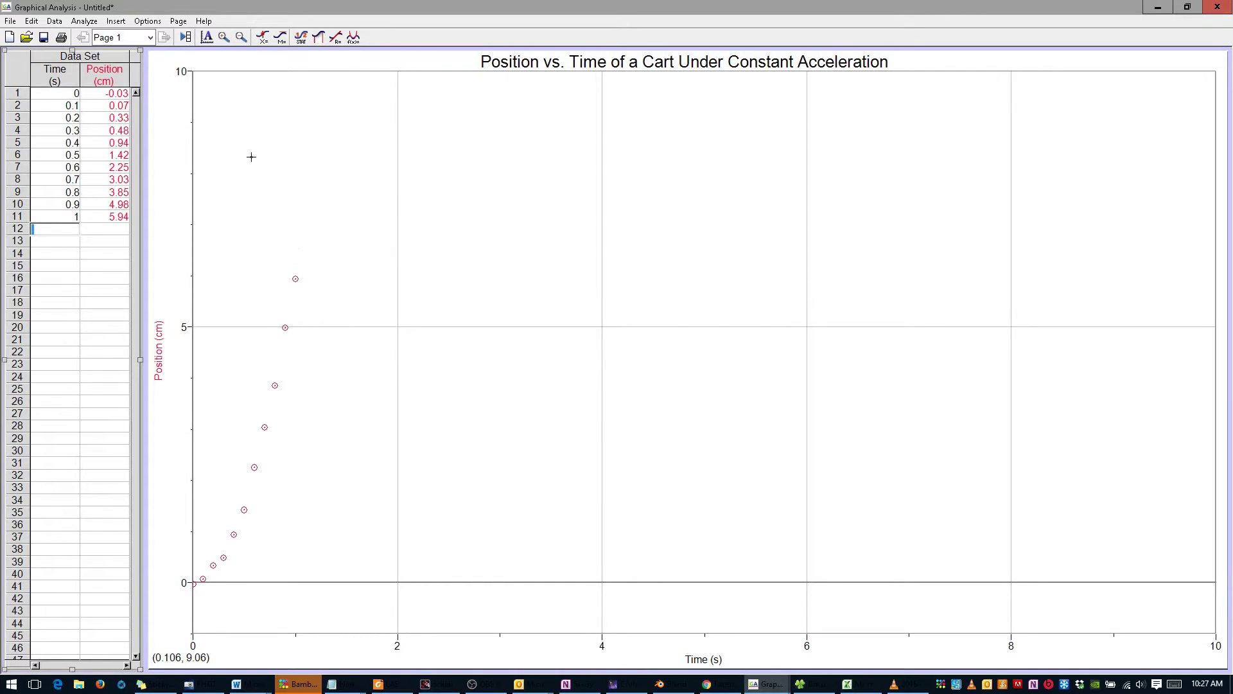
Autoscale and zoom out, then box all eleven points and zoom the graph in on them.
left_click(207, 38)
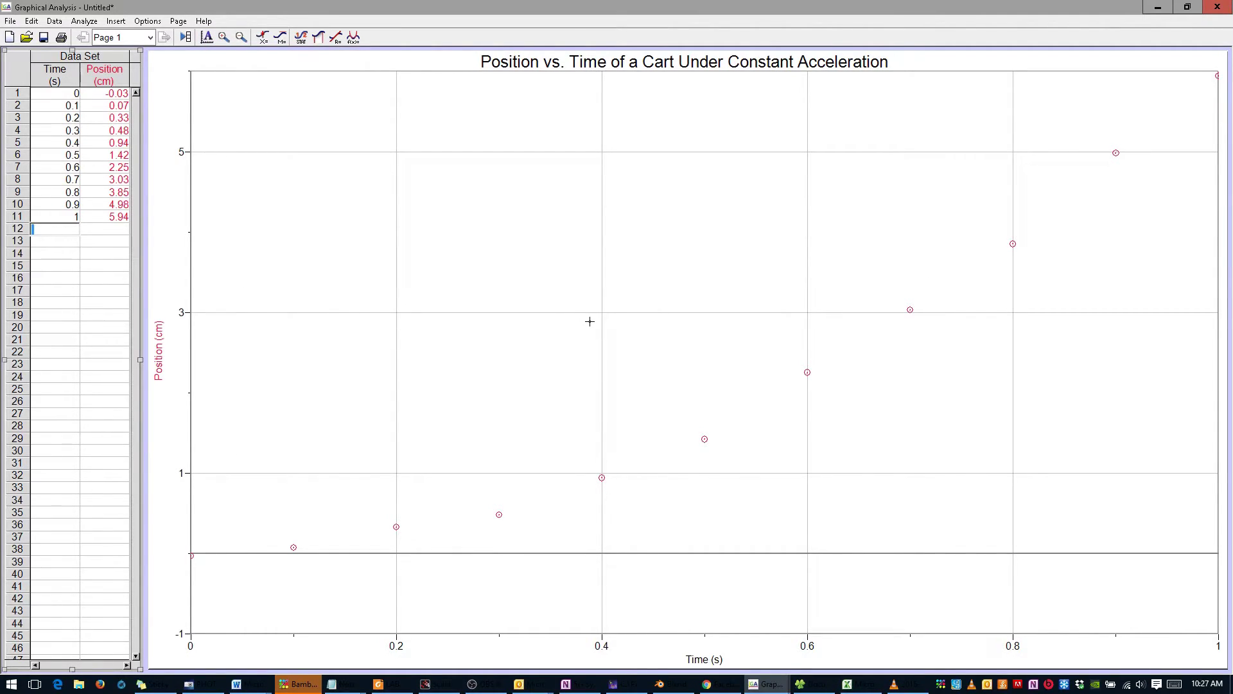
left_click(240, 38)
left_click_drag(965, 204, 846, 328)
left_click_drag(806, 363, 432, 468)
right_click(501, 449)
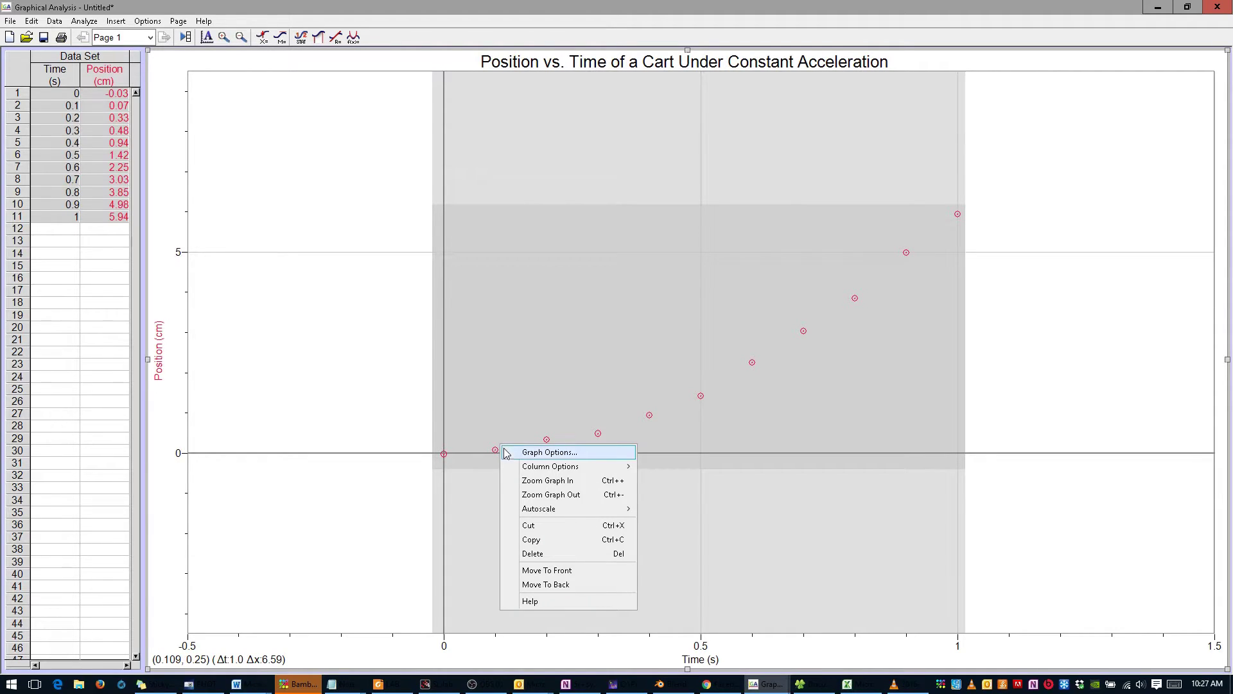
left_click(546, 481)
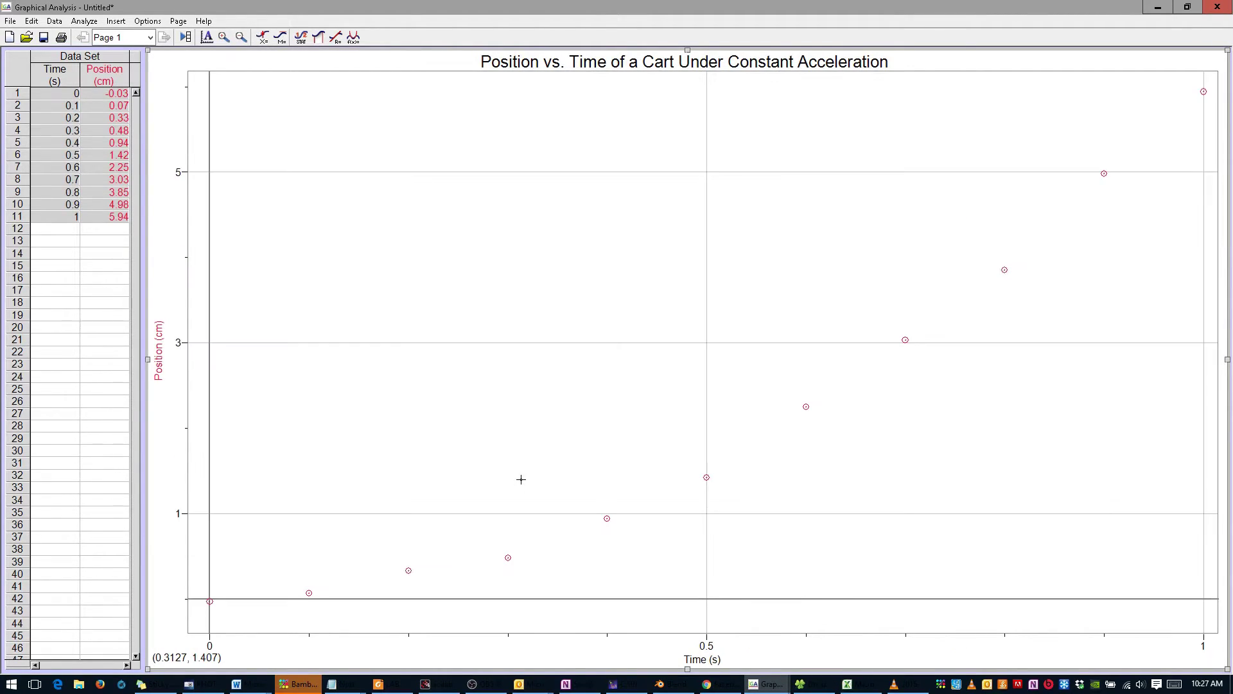
Set the Position data set's point style to Filled Circle in Column Options.
right_click(651, 314)
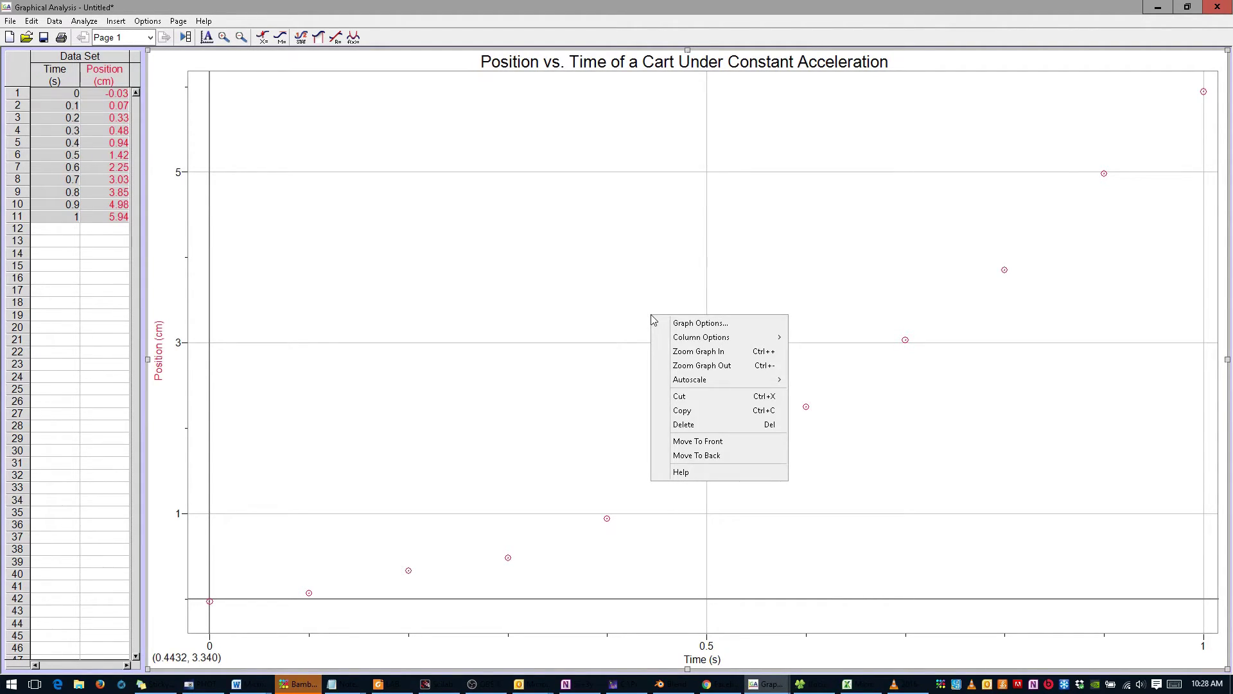
mouse_move(672, 338)
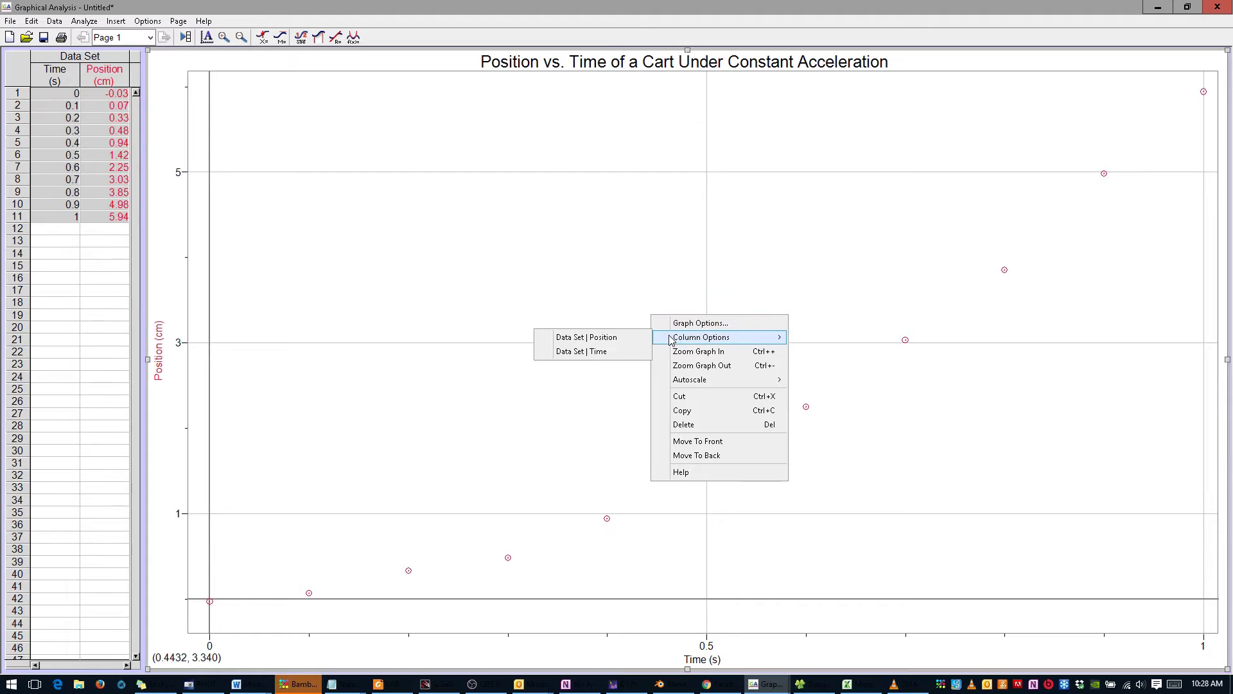
left_click(627, 343)
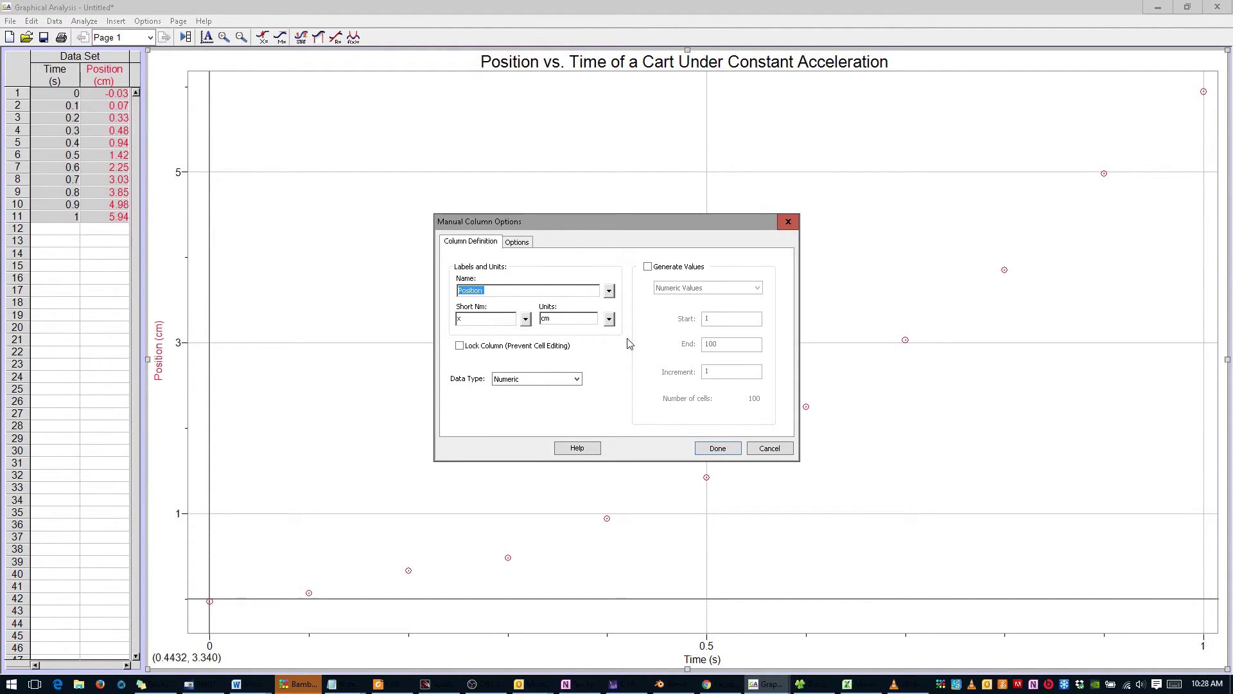
left_click(517, 242)
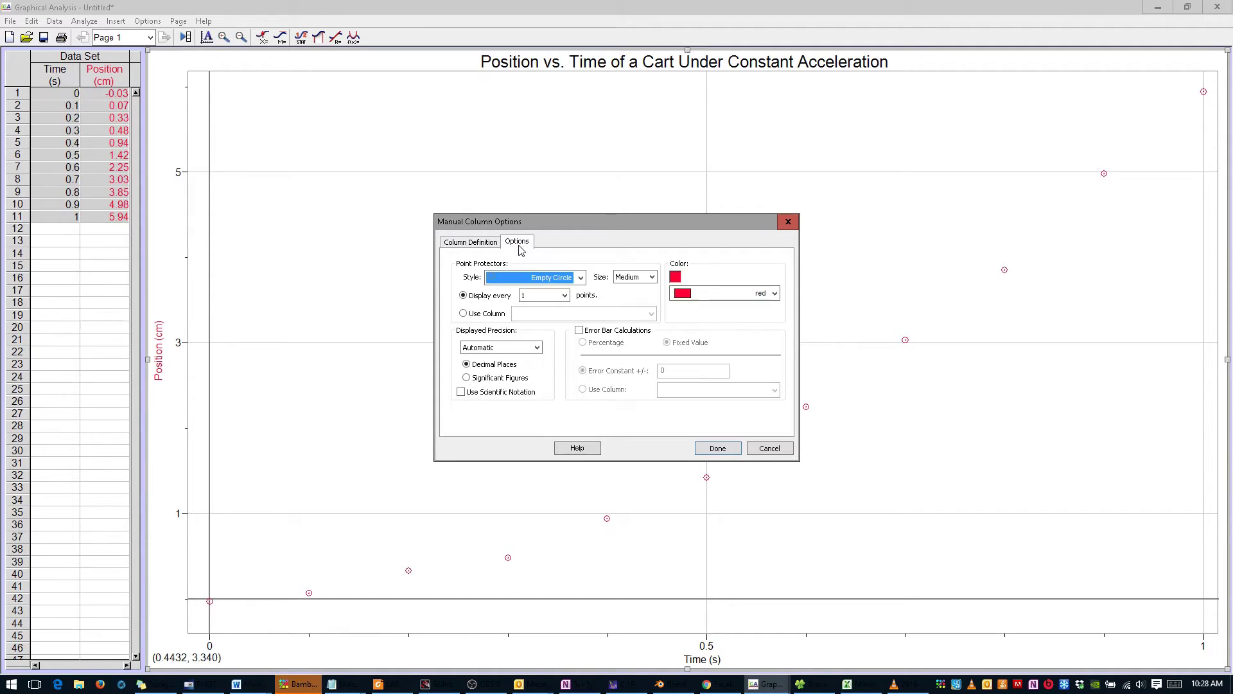
left_click(580, 278)
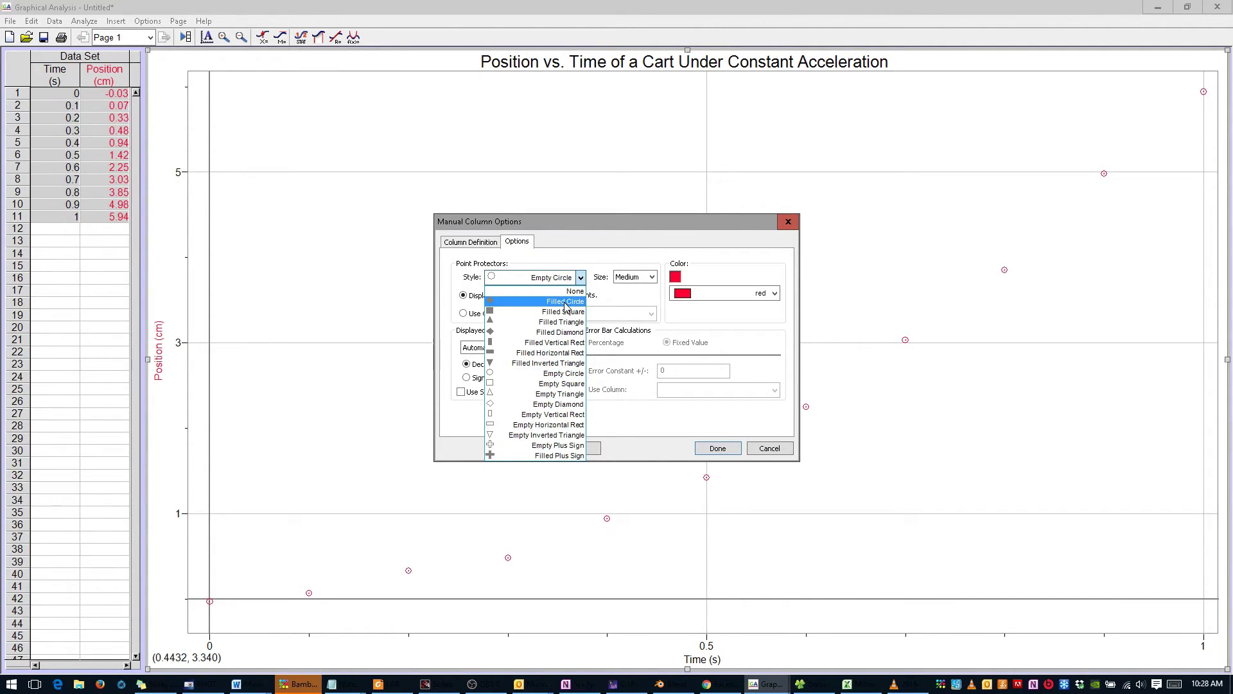
left_click(566, 304)
left_click(718, 448)
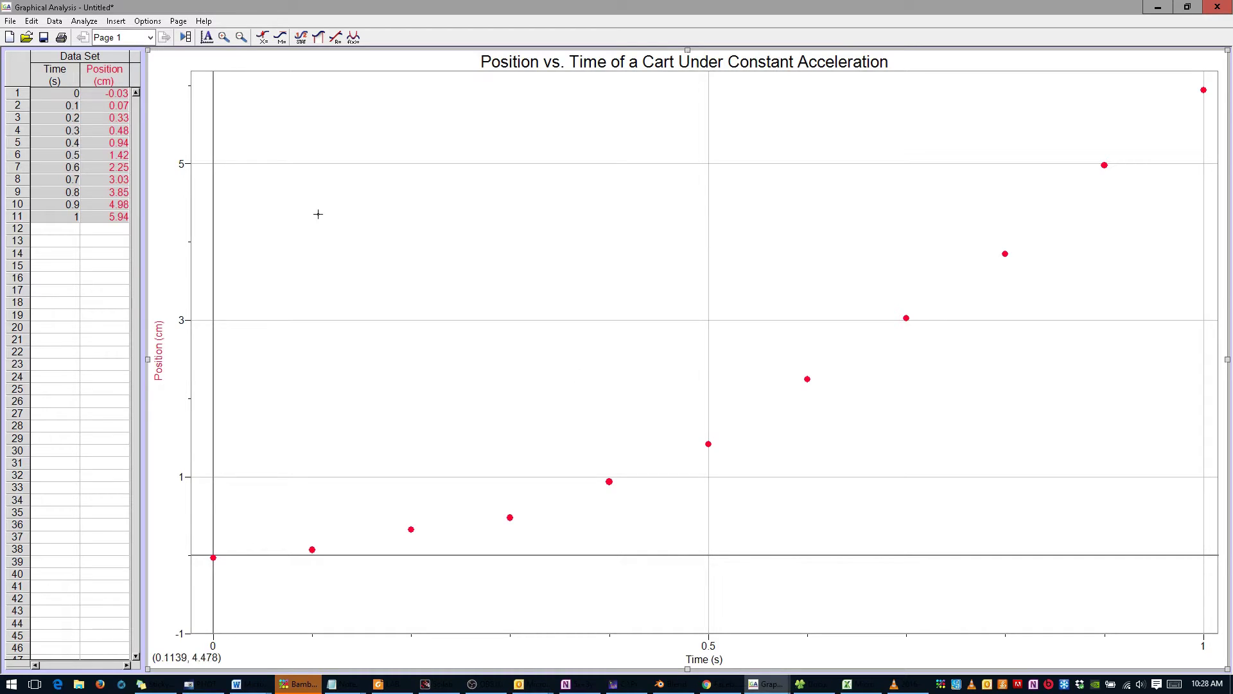
Fit At^2+Bt+C to the position data (A = 5.921) and center the results box.
left_click(84, 21)
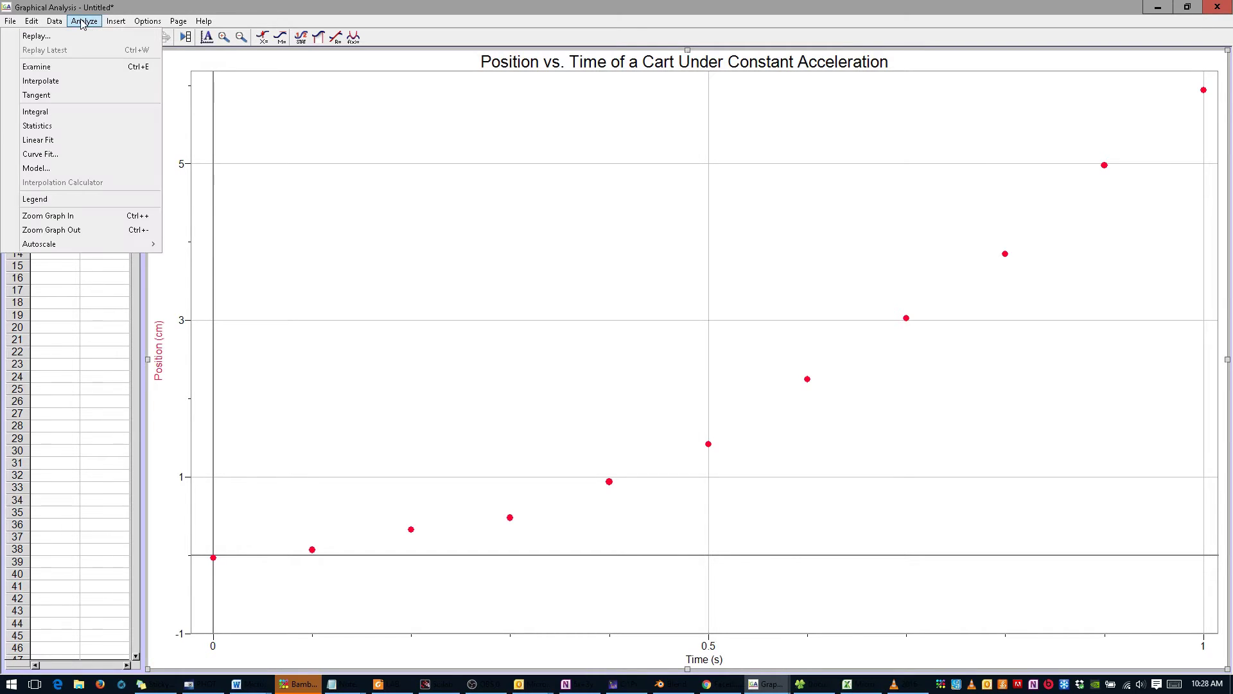
left_click(88, 155)
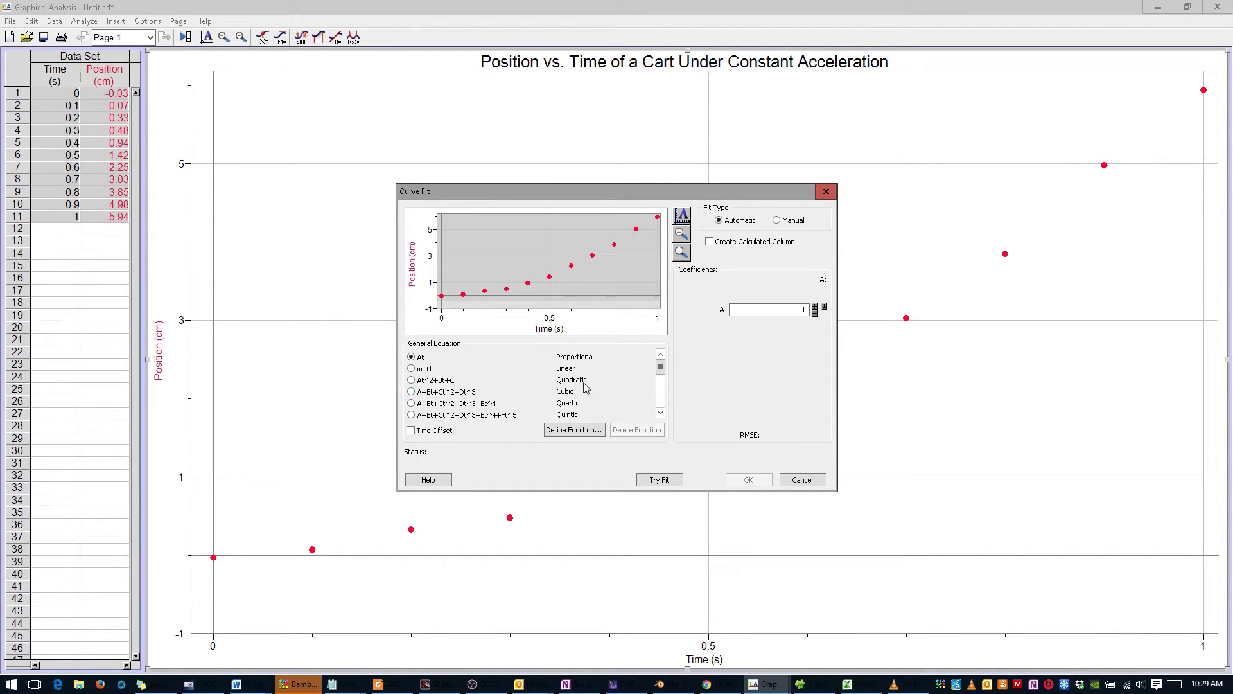
left_click(413, 380)
left_click(655, 480)
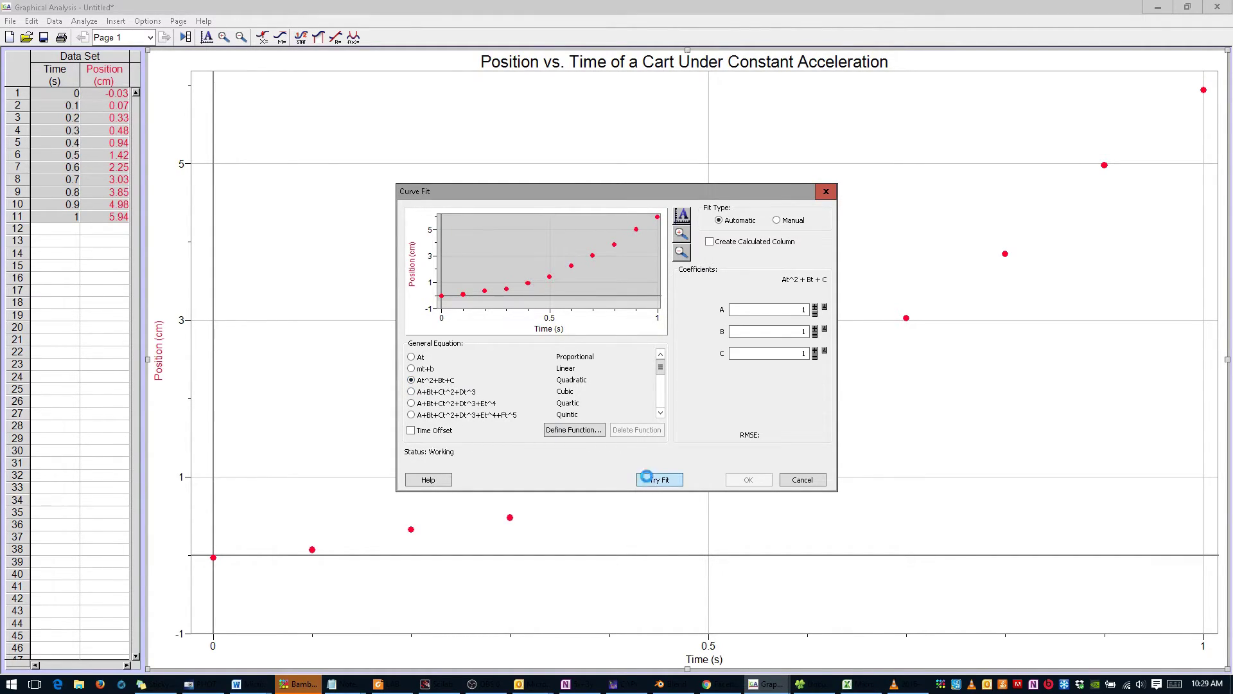
left_click(745, 481)
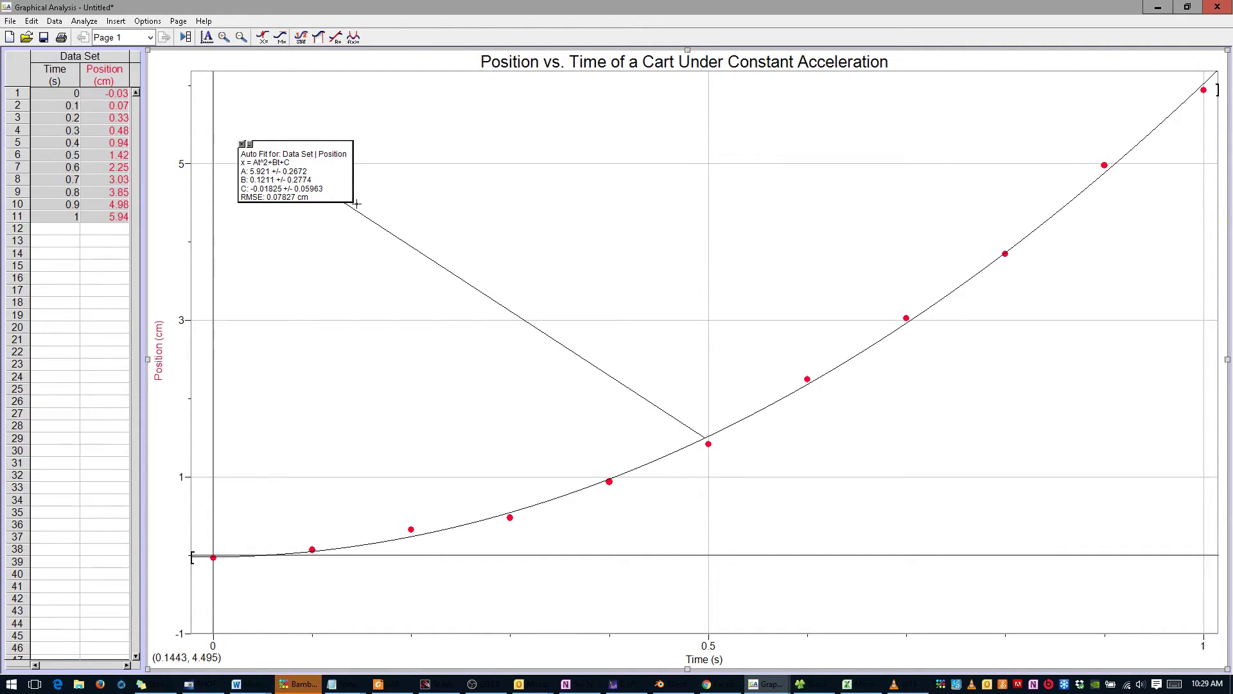
mouse_move(335, 190)
left_mouse_down()
mouse_move(534, 286)
mouse_move(660, 370)
left_mouse_up()
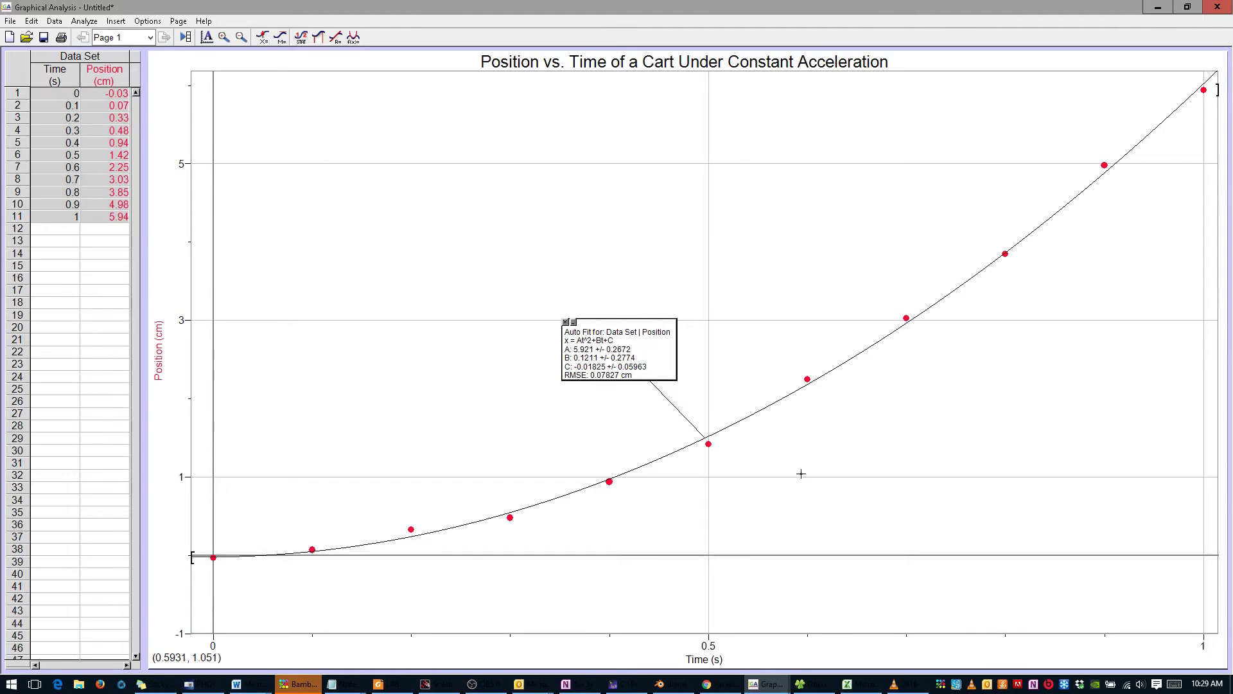
Save the graph under the file name '1D motion x vs t.ga3'.
left_click(43, 38)
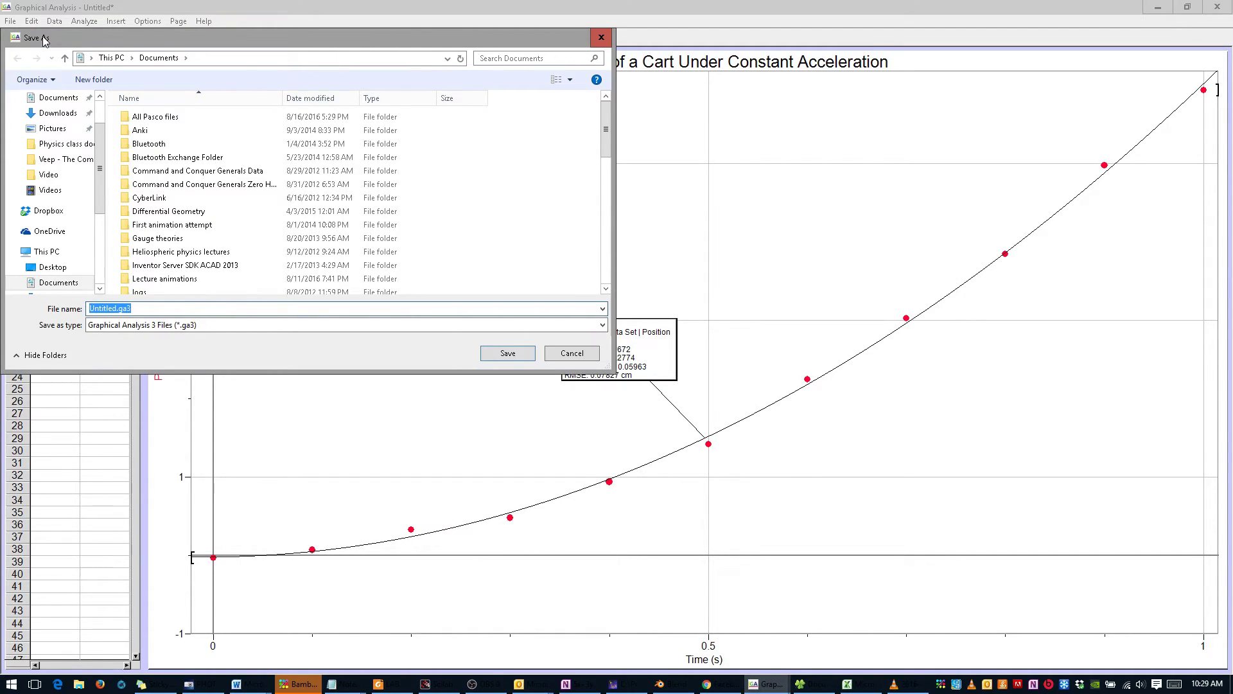
type("1D motion x vs t")
key("Return")
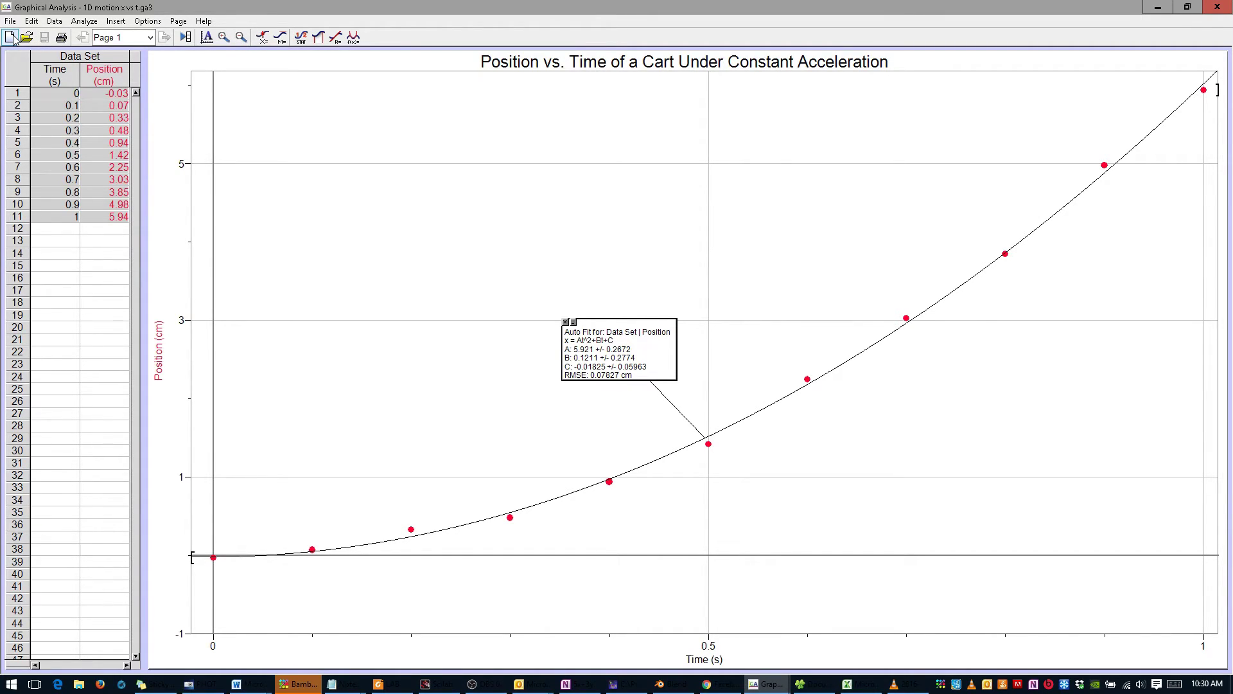
Start a new graph titled 'Velocity vs. Time of a Cart Under Constant Acceleration'.
left_click(11, 37)
double_click(646, 353)
type("Velocity vs. Time of a Cart Under Constant Acceleration")
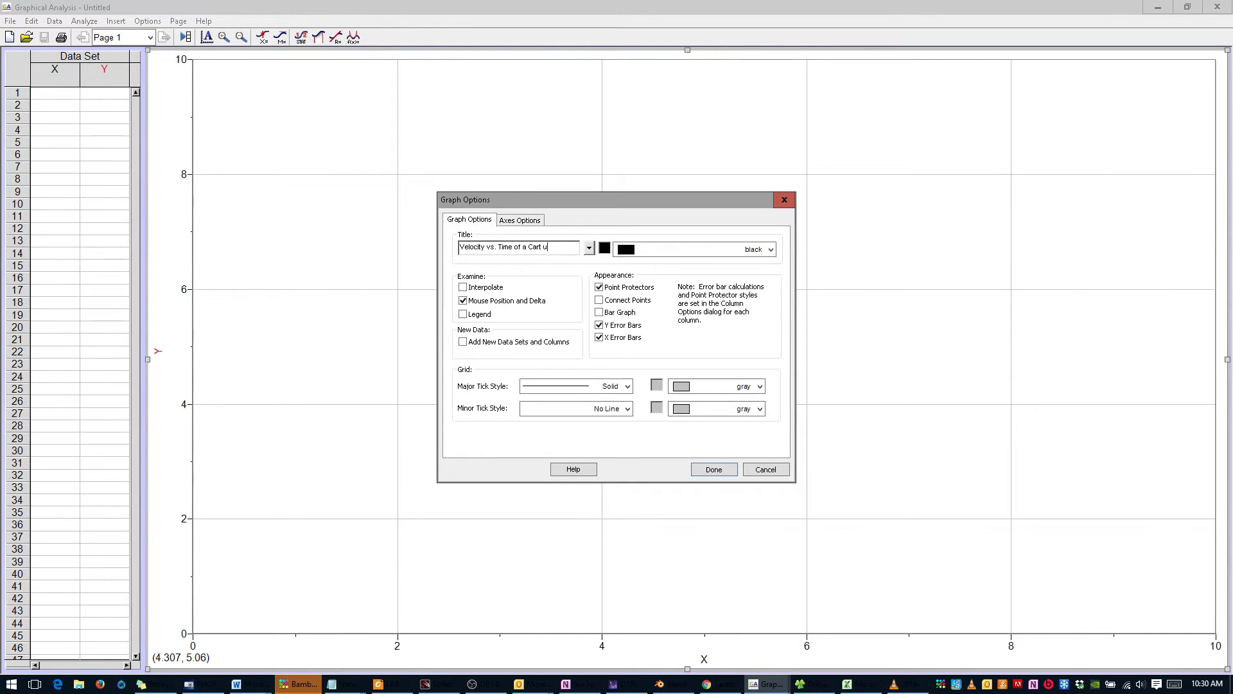
key("Return")
Enter the ten time–velocity readings from 0.05 s and zoom the graph in on them.
right_click(518, 337)
mouse_move(540, 363)
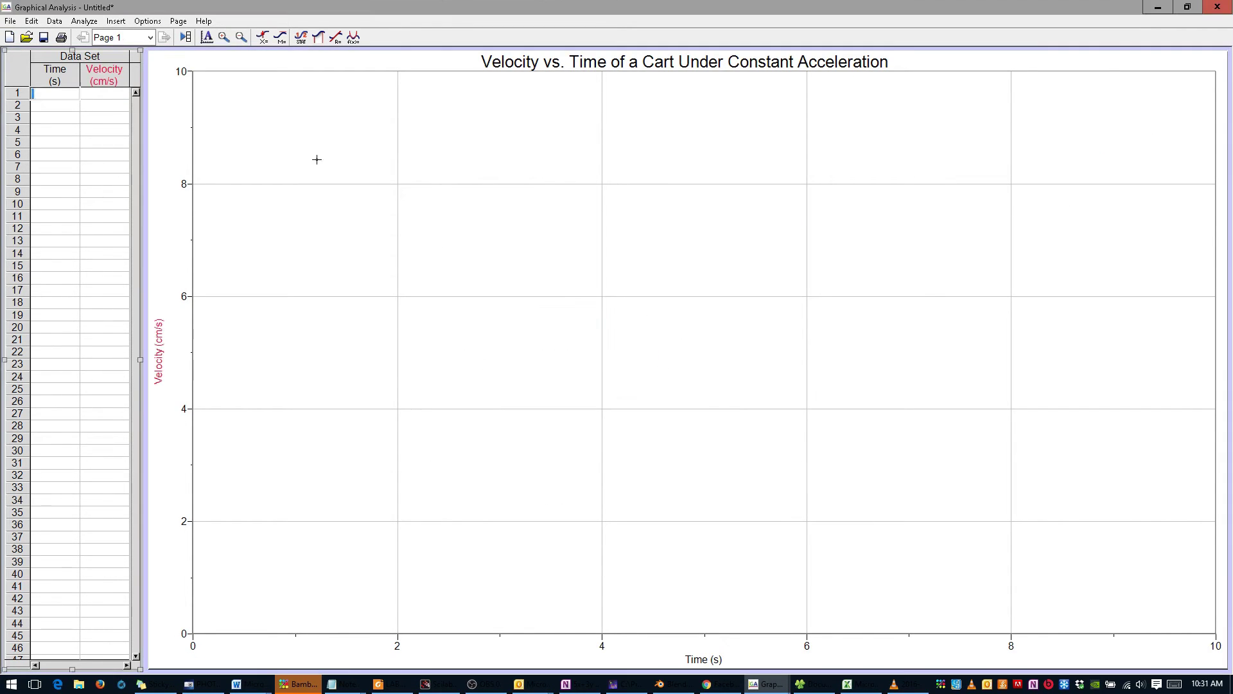
type("0.05\t1.01 0.15\t2.52 0.25\t1.57 0.35\t4.59 0.45\t4.78 0.55\t8.32 0.65\t7.75 ")
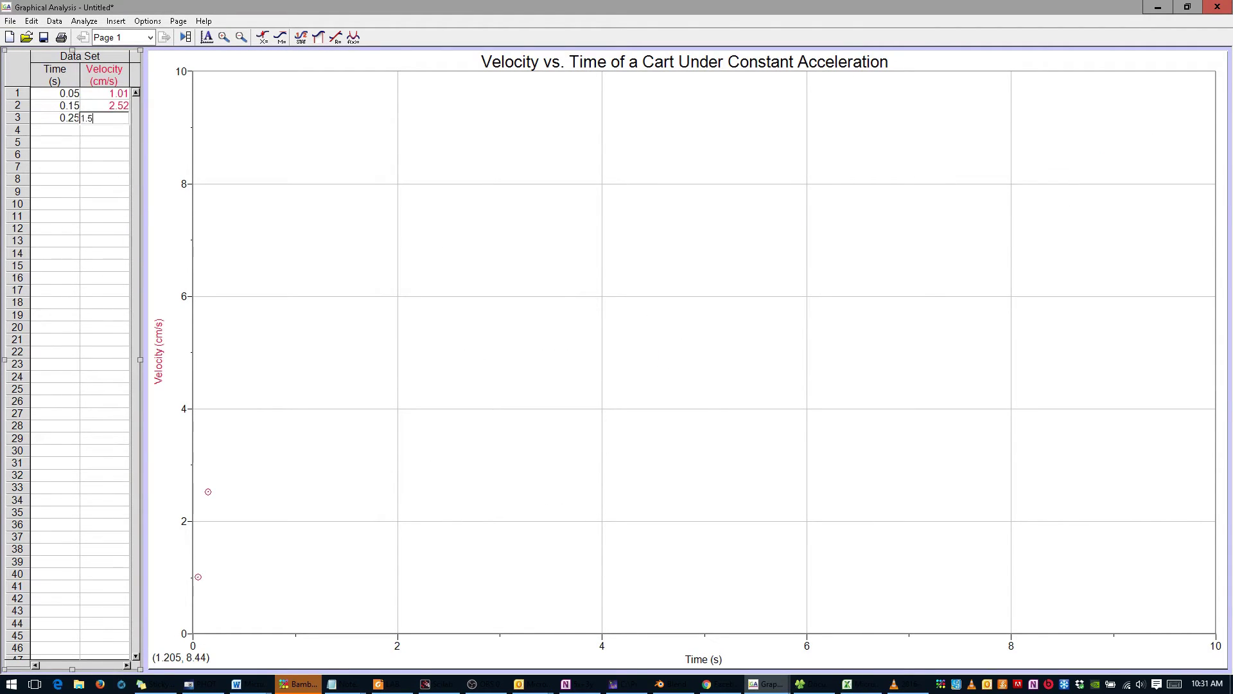
type("0.75\t8.23 0.85\t11.3 0.95\t9.59")
left_click_drag(454, 71, 950, 663)
right_click(490, 495)
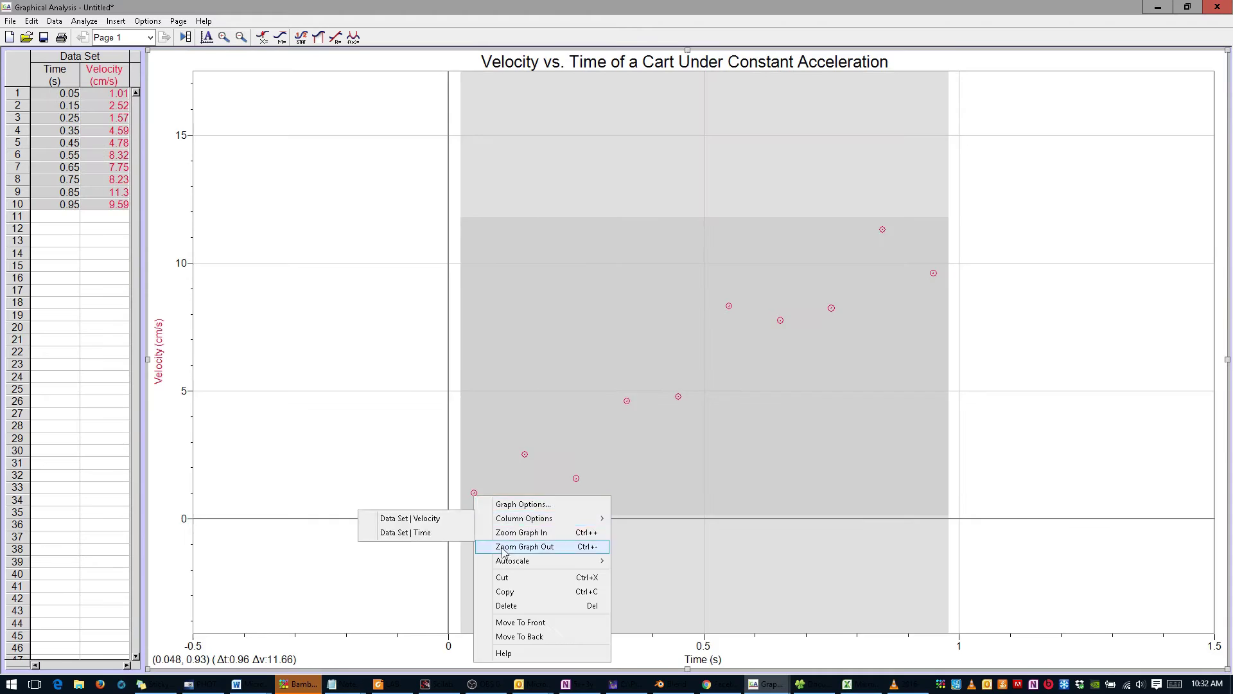
left_click(551, 547)
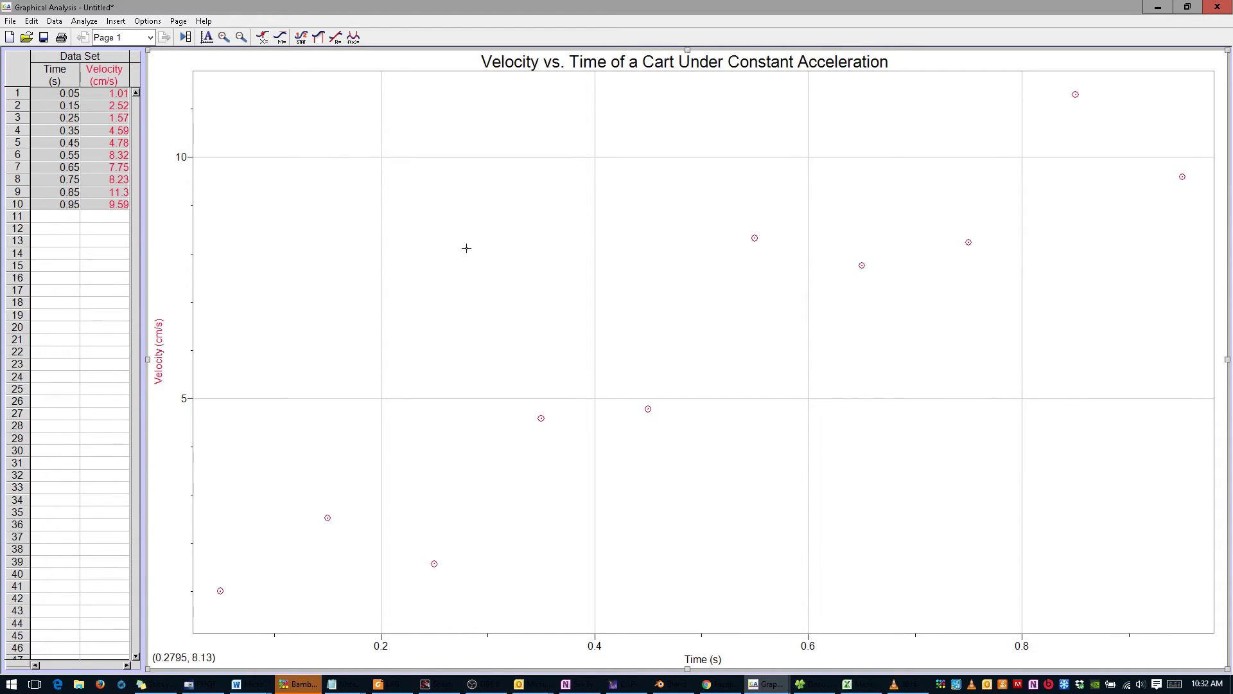
Give the Velocity data set Filled Circle points coloured blue in Column Options.
right_click(466, 248)
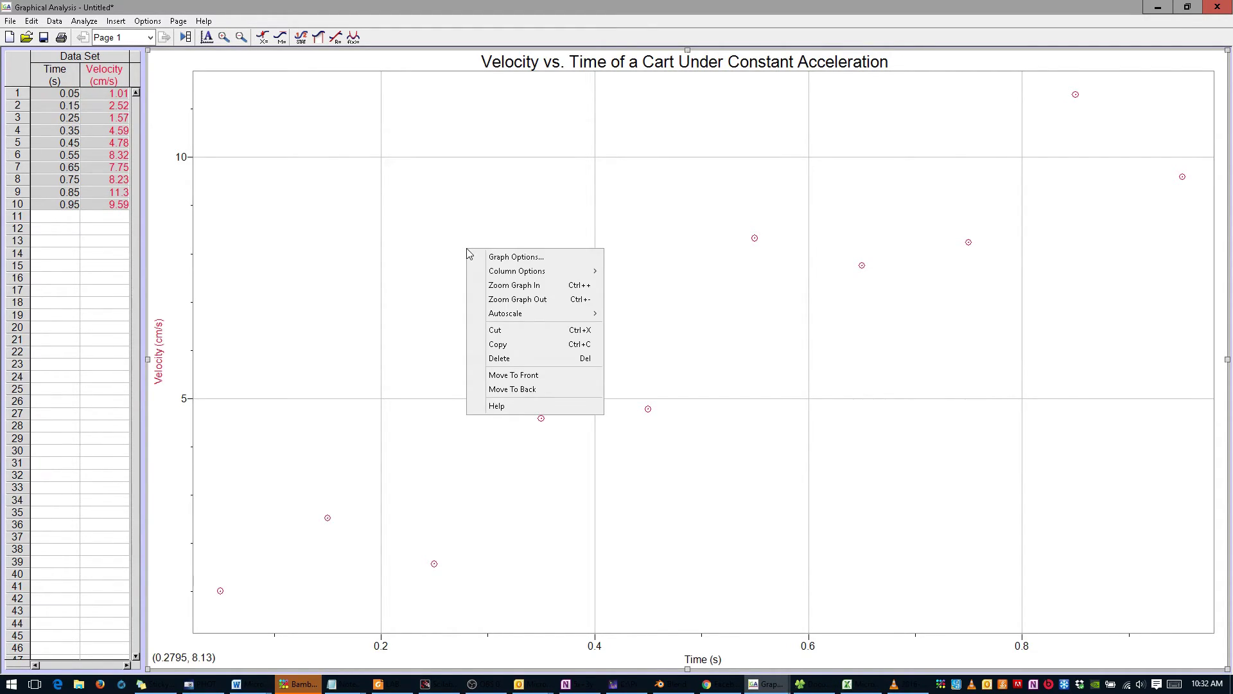
mouse_move(479, 279)
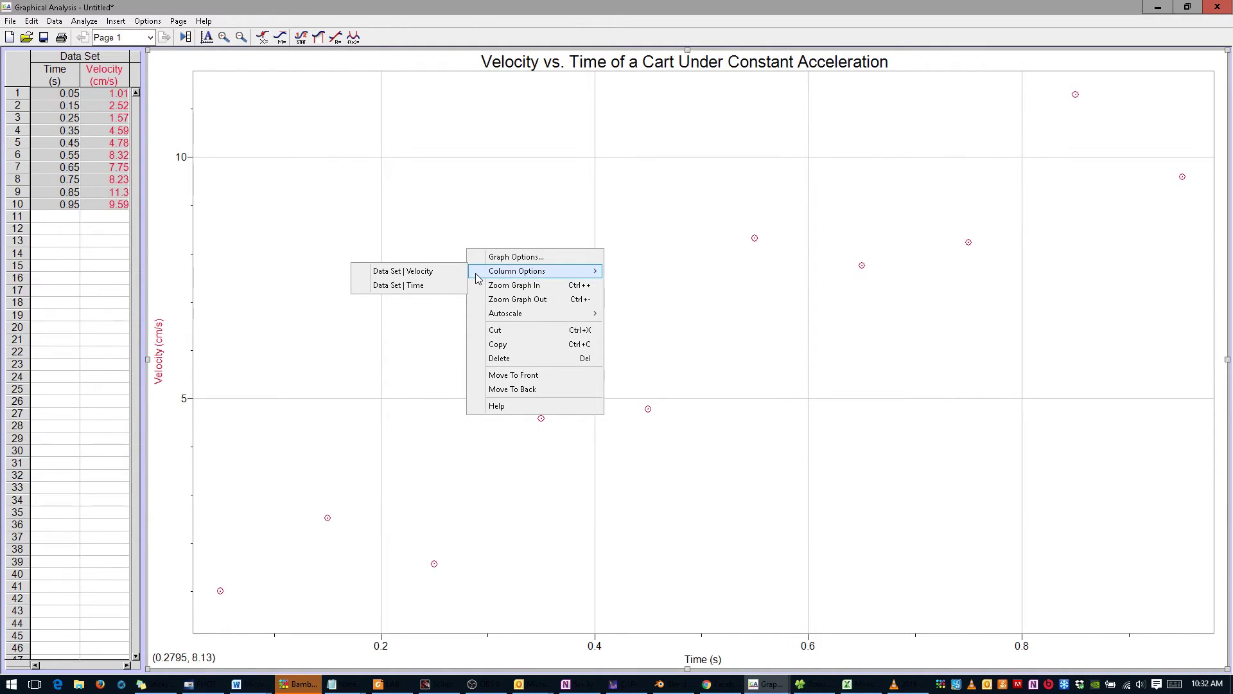
left_click(453, 275)
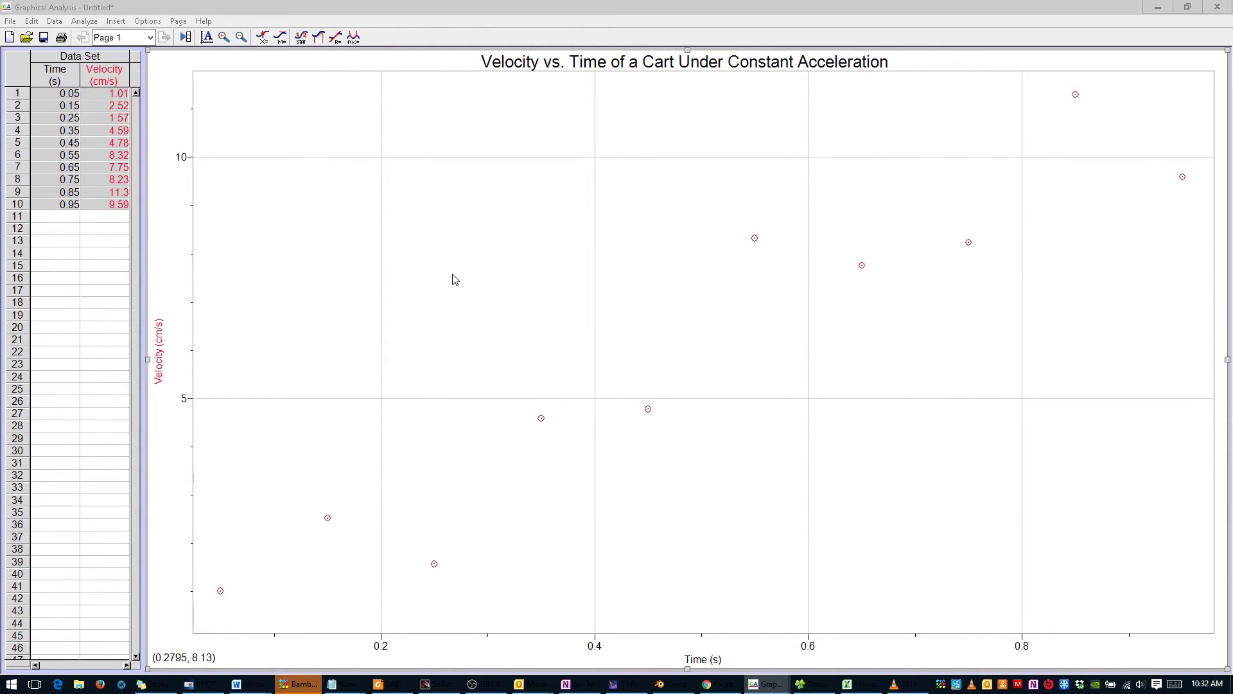
left_click(518, 243)
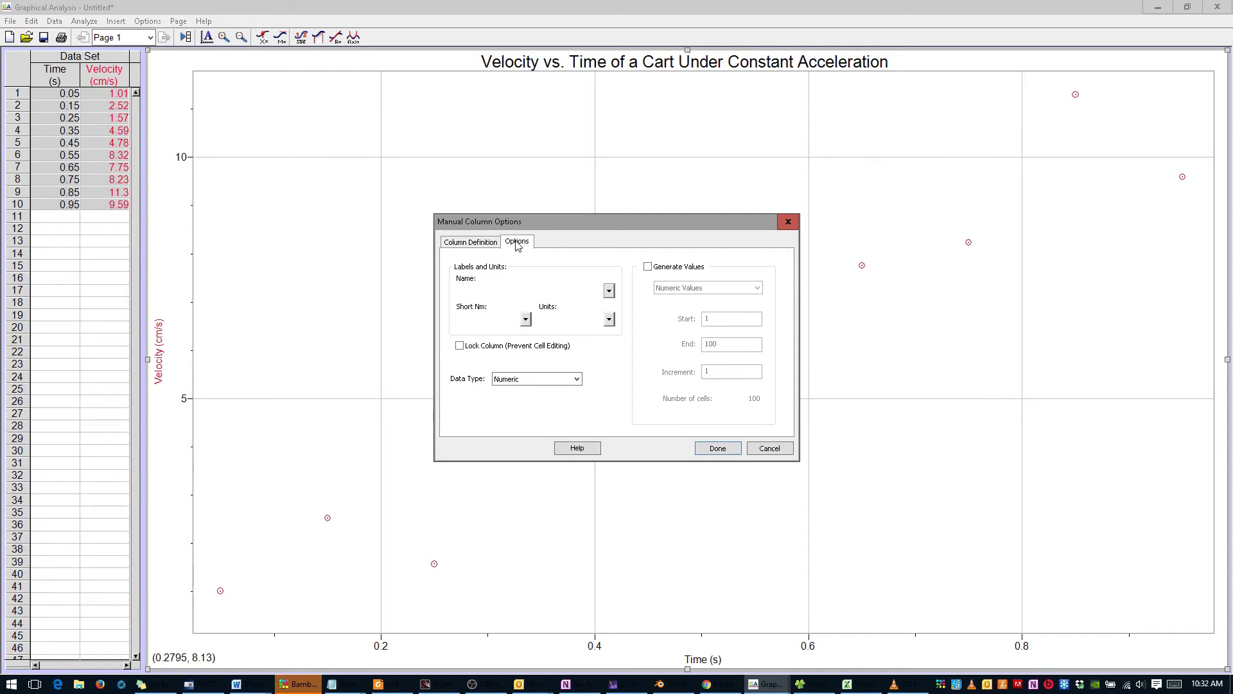
left_click(548, 277)
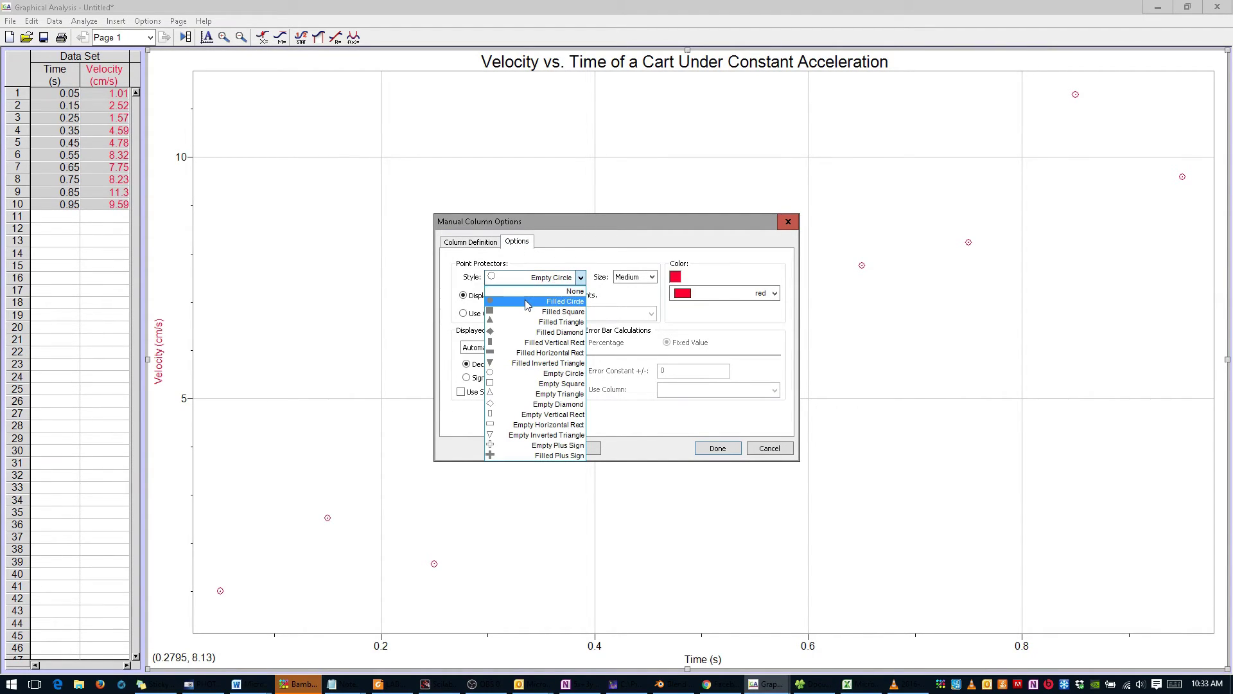
left_click(525, 300)
left_click(775, 293)
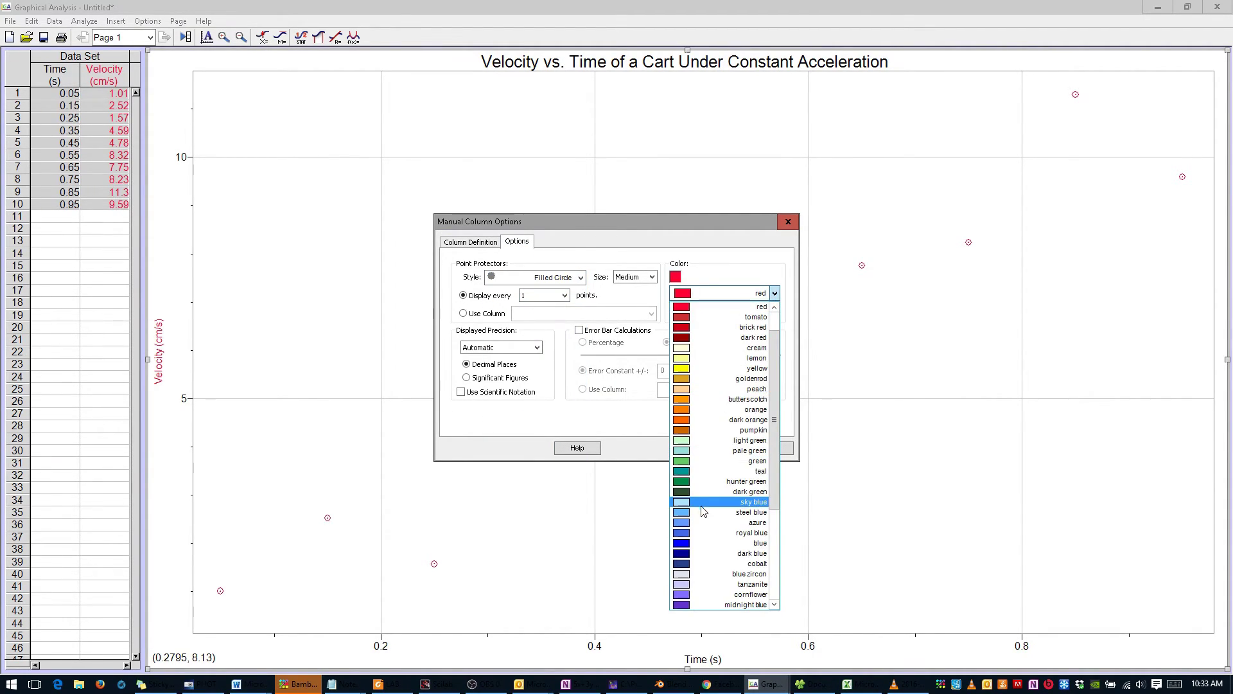
left_click(703, 543)
left_click(711, 445)
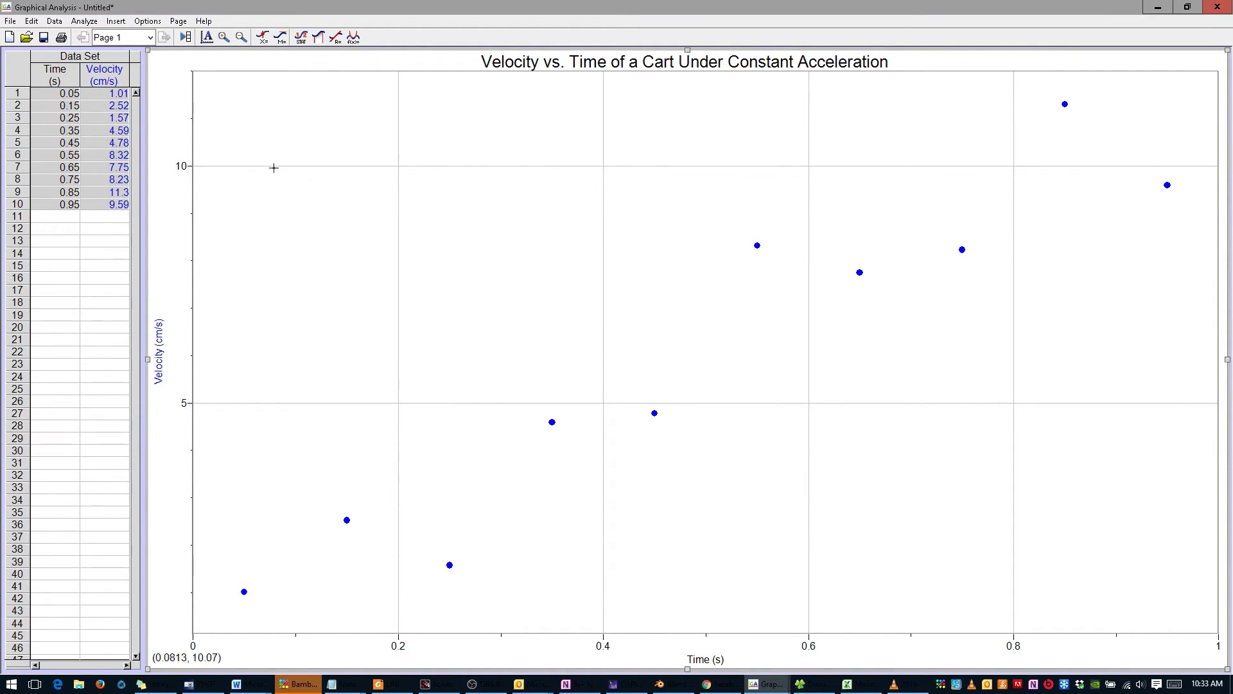
Fit a linear mt+b line to the velocity points, giving slope 11.21 and intercept 0.3599.
left_click(84, 21)
left_click(90, 156)
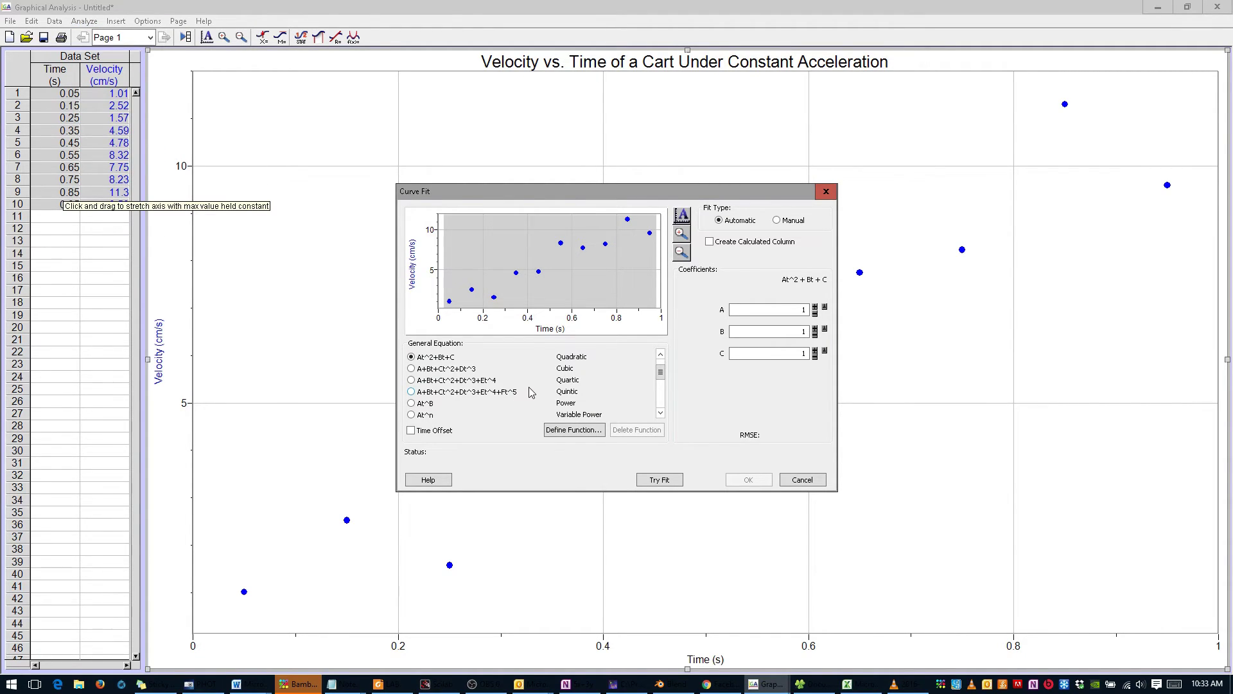
scroll(530, 387, "up", 1)
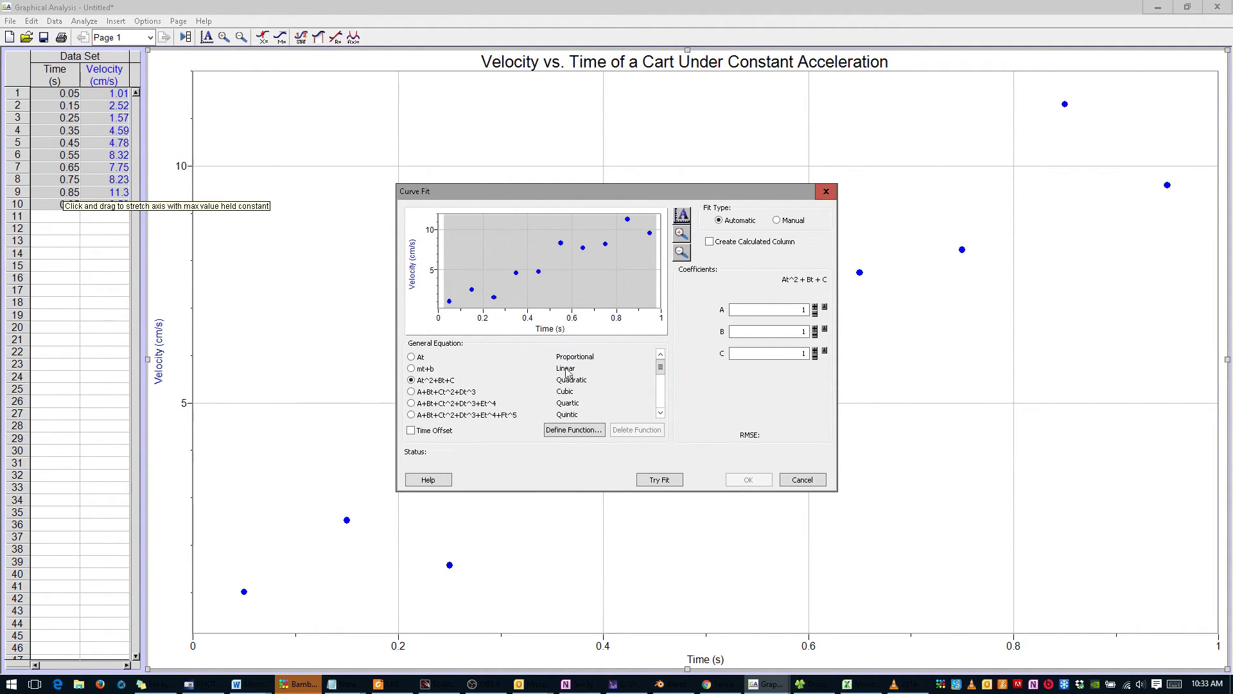
left_click(411, 368)
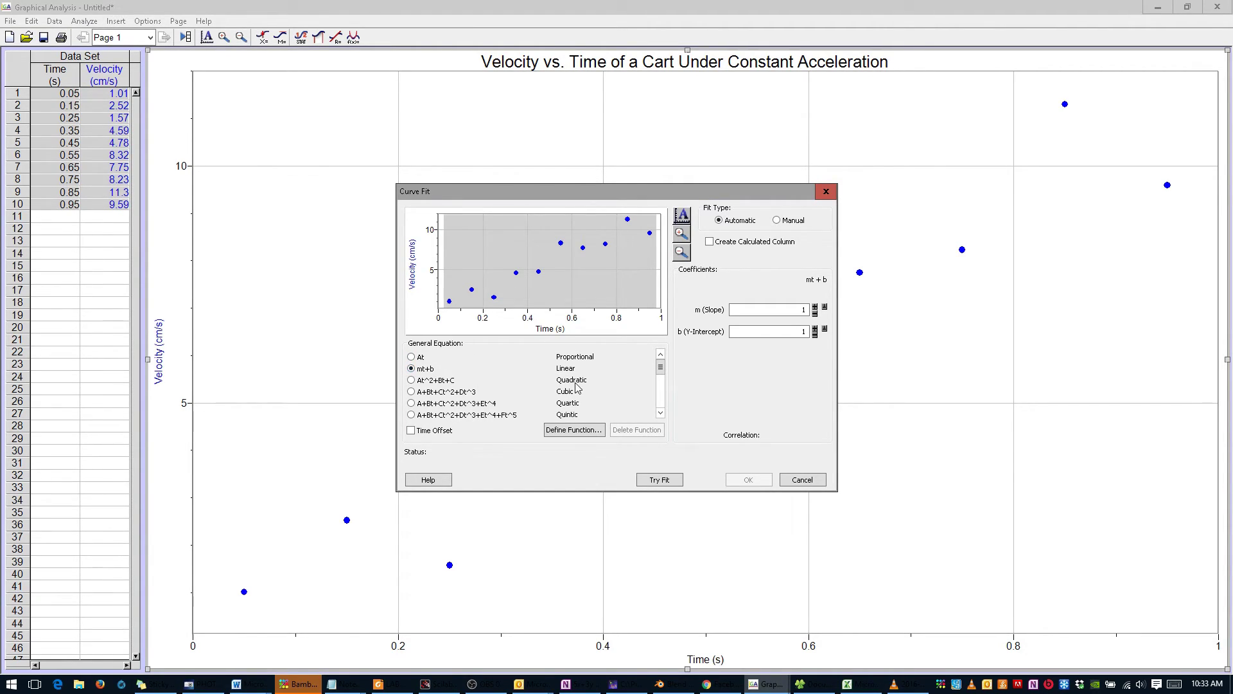
left_click(659, 480)
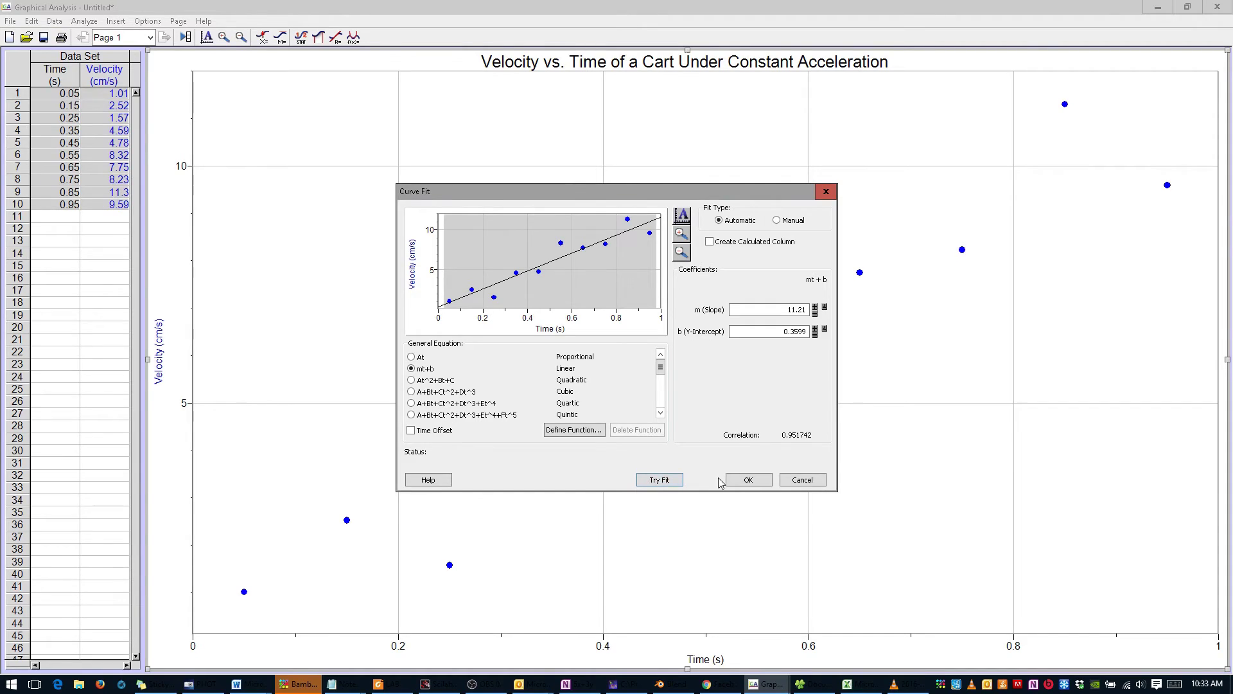
left_click(740, 480)
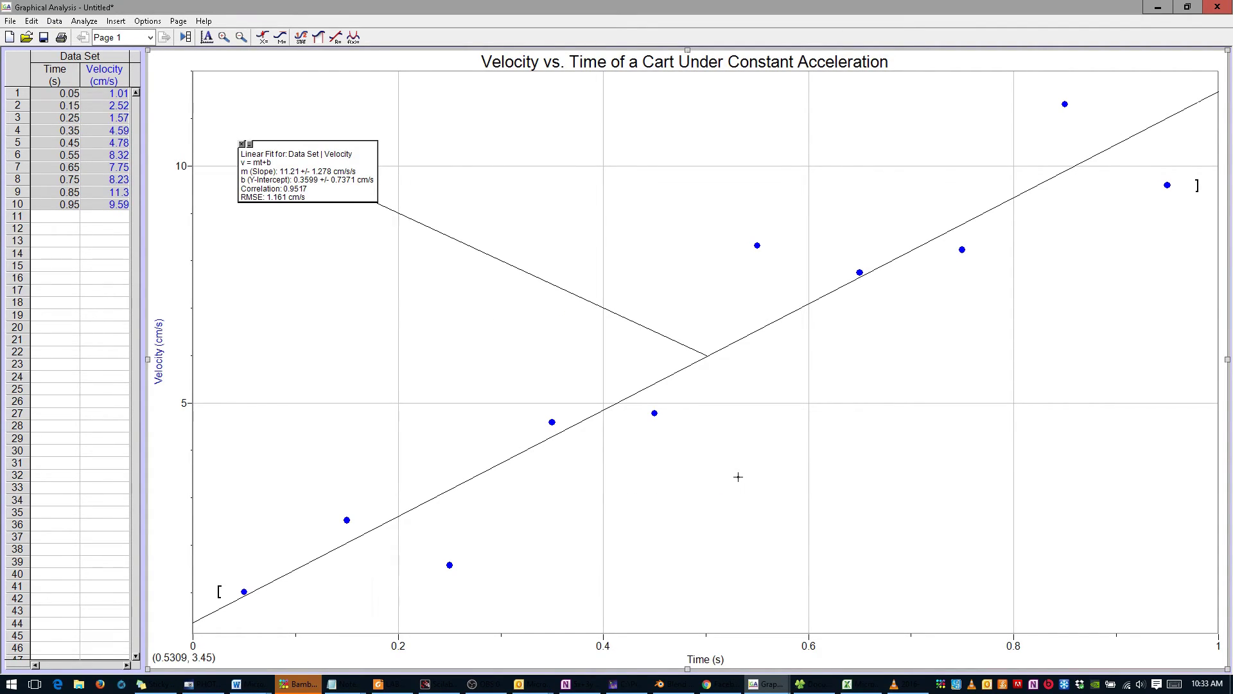
Move the Linear Fit box to the graph centre and save the graph as '1D motion v vs. t'.
left_click_drag(377, 199, 633, 302)
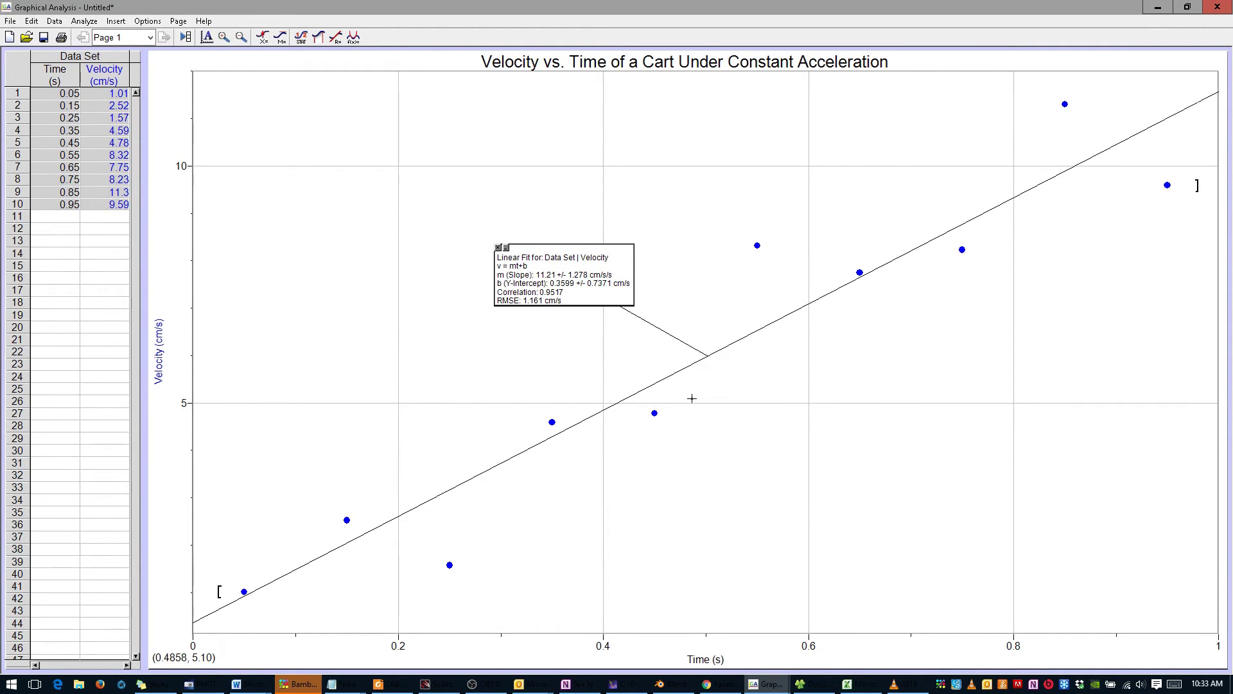
left_click(44, 38)
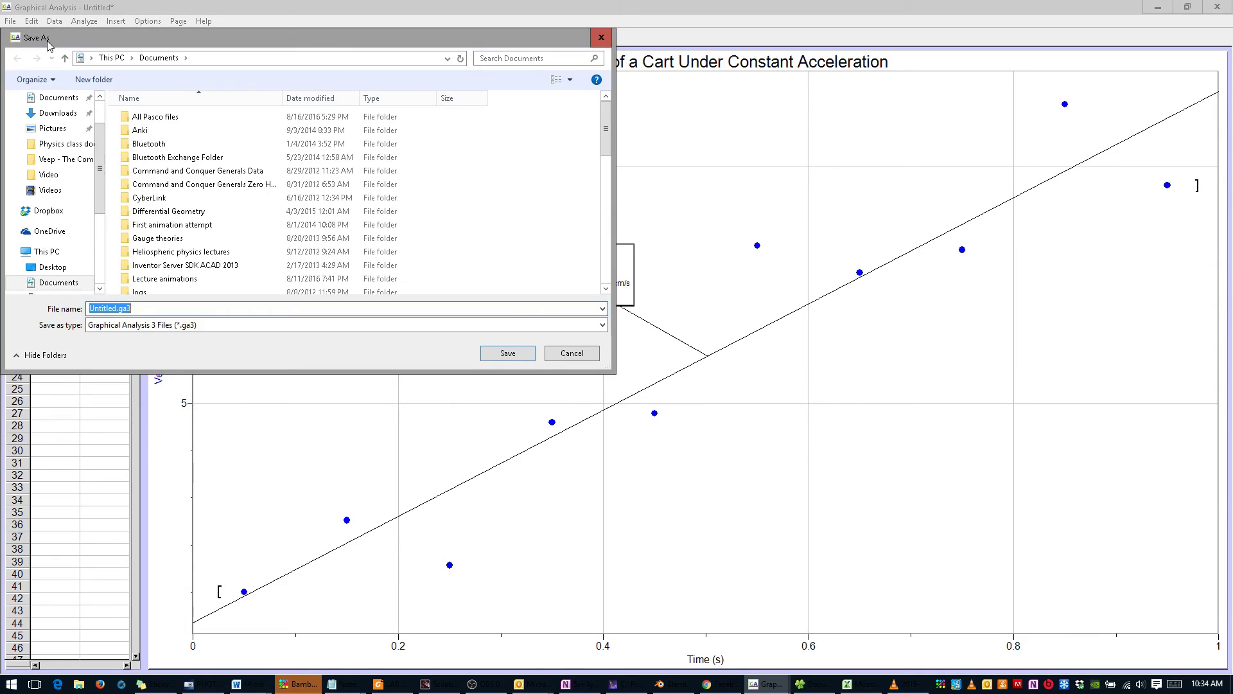
type("1D motion v vs. t")
key("Return")
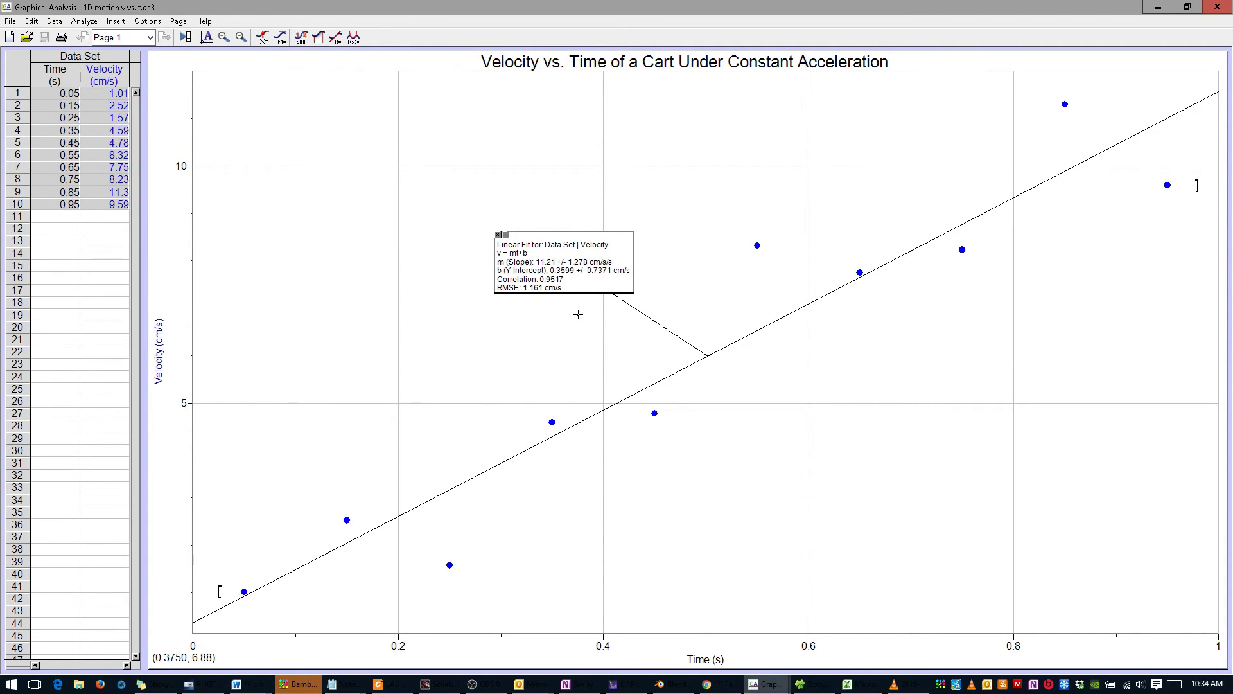
Create a new graph with nine acceleration readings from 0.1 to 0.9 s and zoom to the points.
left_click(15, 38)
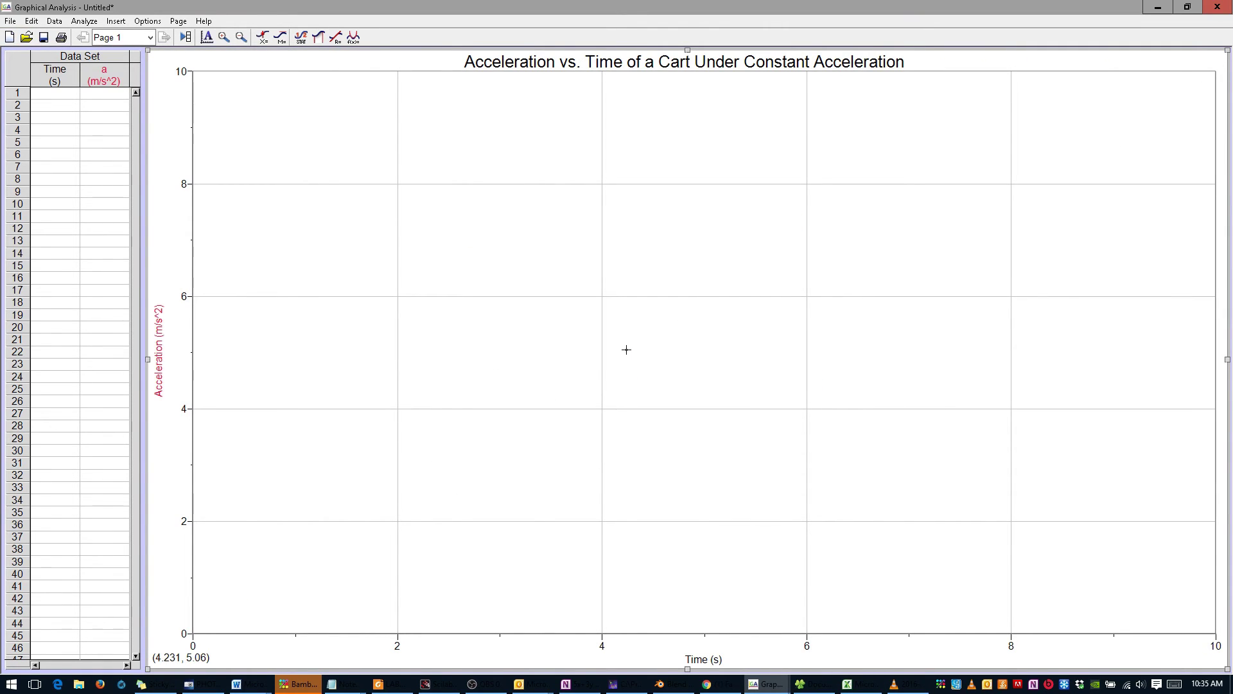
type("0.1\t15.15 0.2\t-9.56 0.3\t30.21 0.4\t1.97 0.5\t25.31 0.6\t-5.")
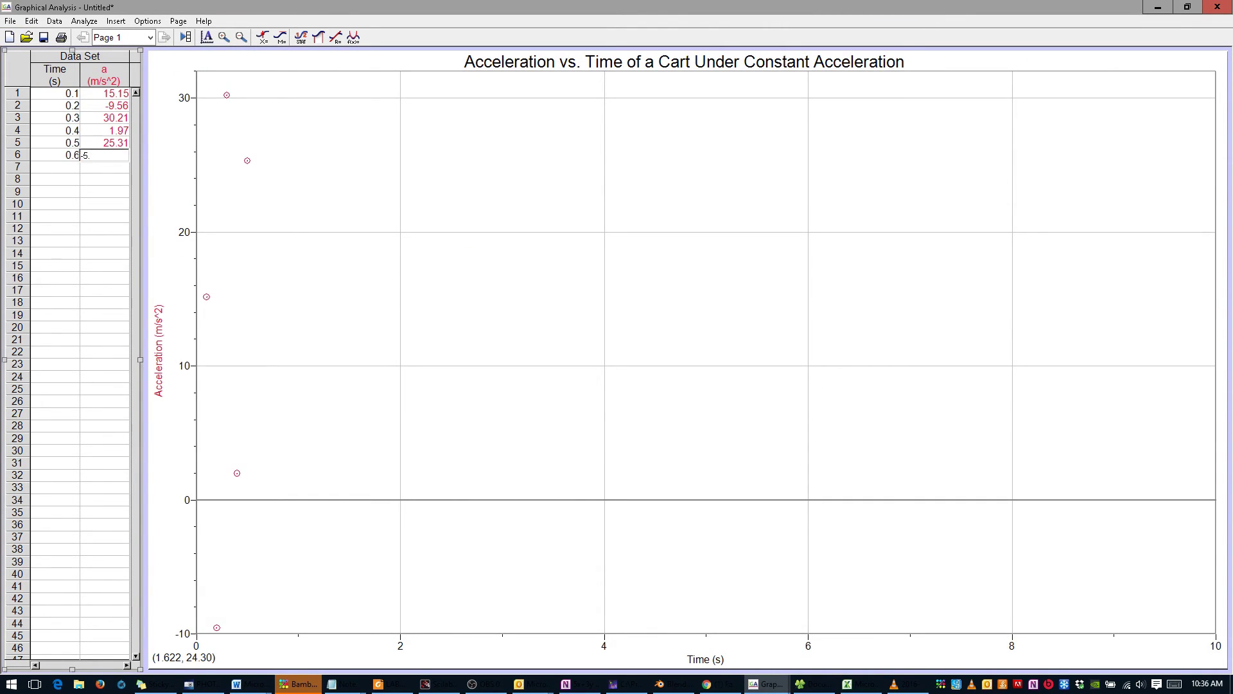
type("68 0.7\t4.84 0.8\t31.08 0.9\t-17.47")
left_click(207, 37)
left_click_drag(971, 490, 495, 193)
left_click(224, 37)
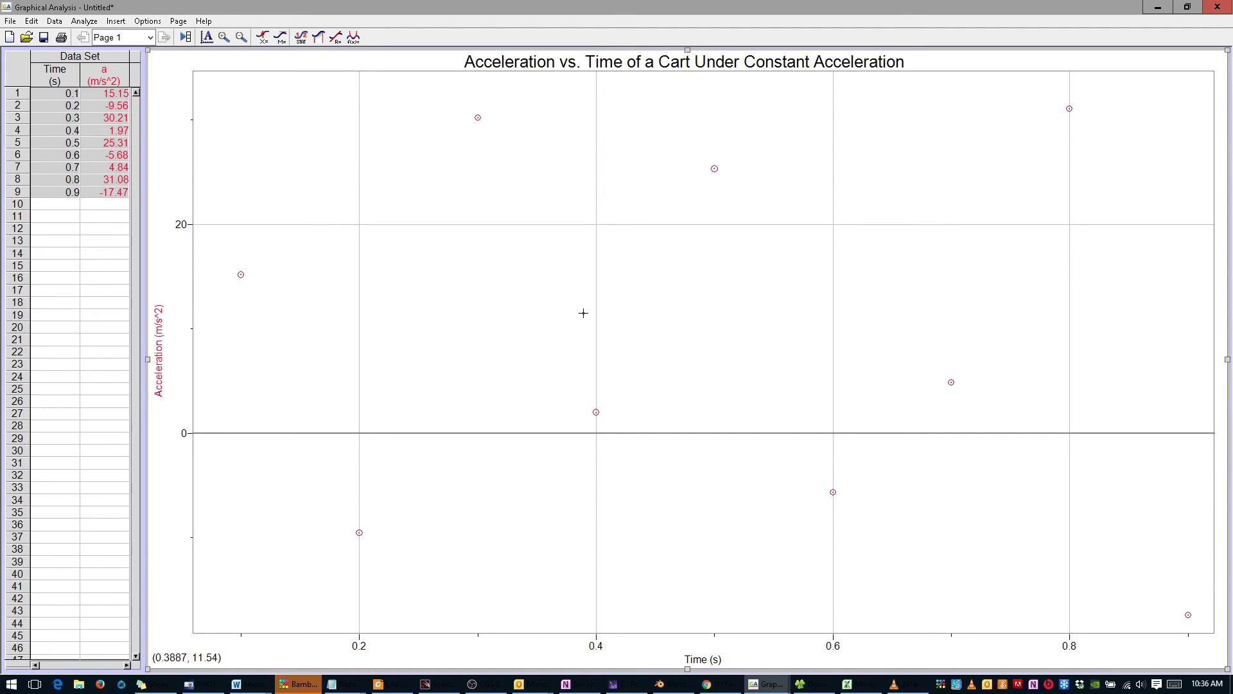
In the Acceleration column options, set the point style to Filled Circle and colour to hunter green.
right_click(583, 314)
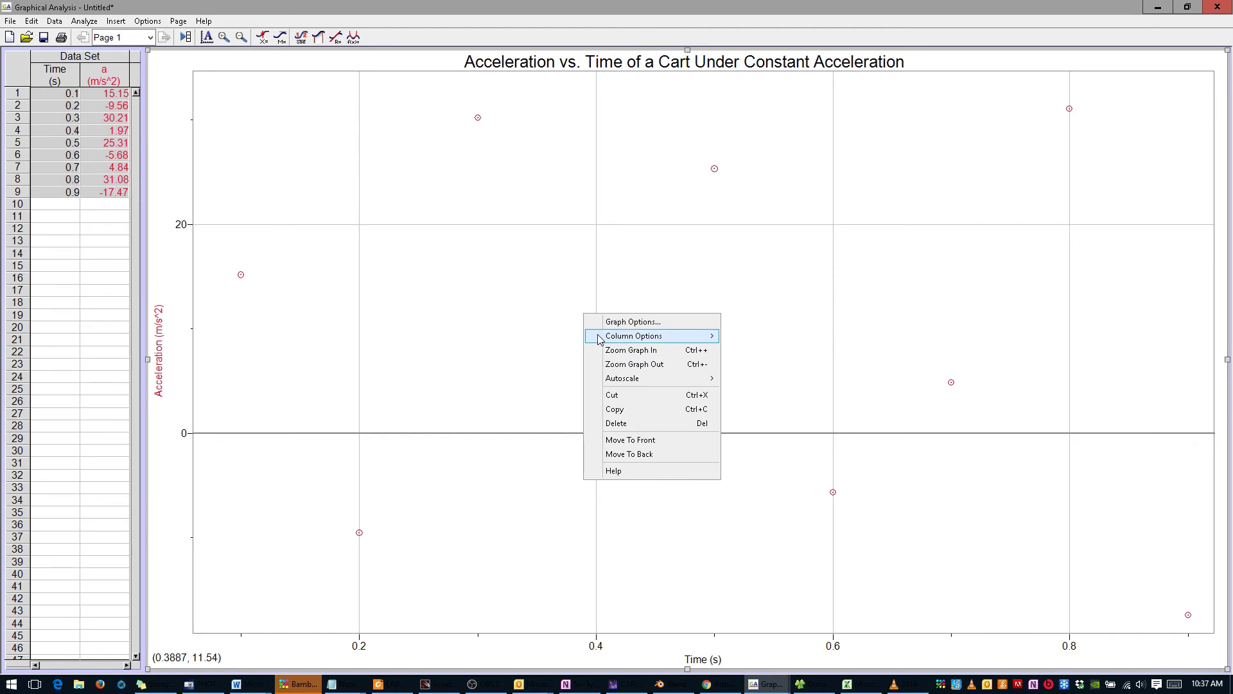
mouse_move(604, 343)
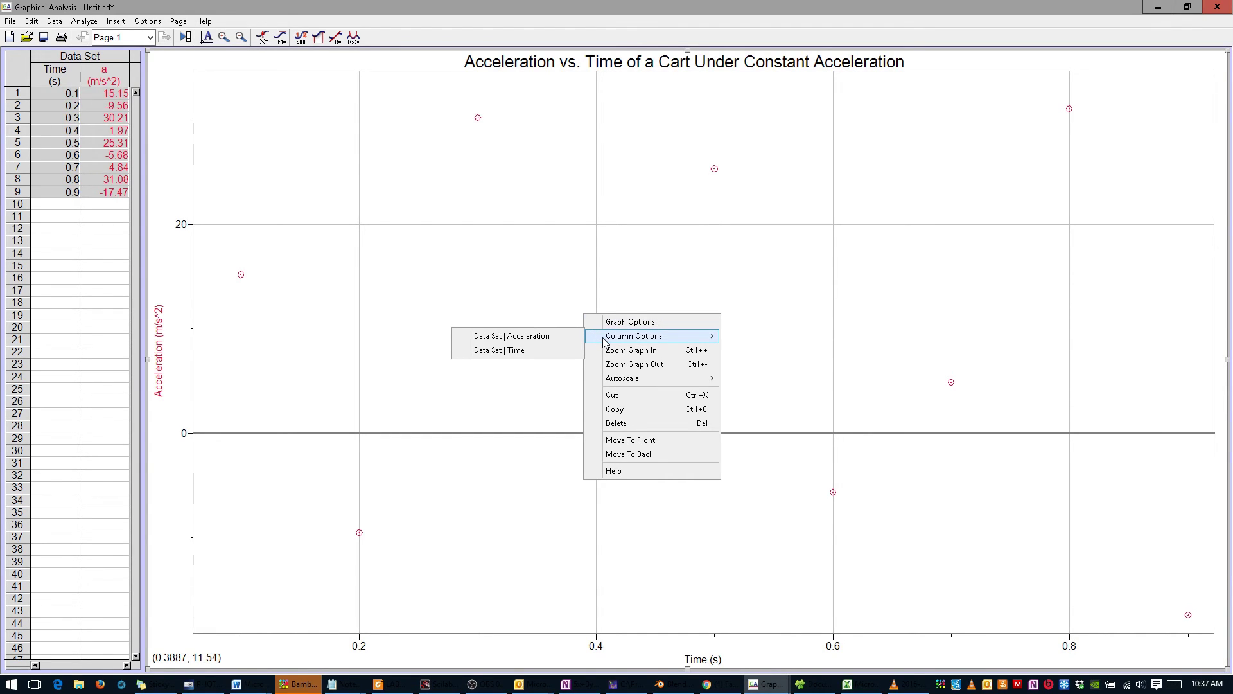
left_click(568, 335)
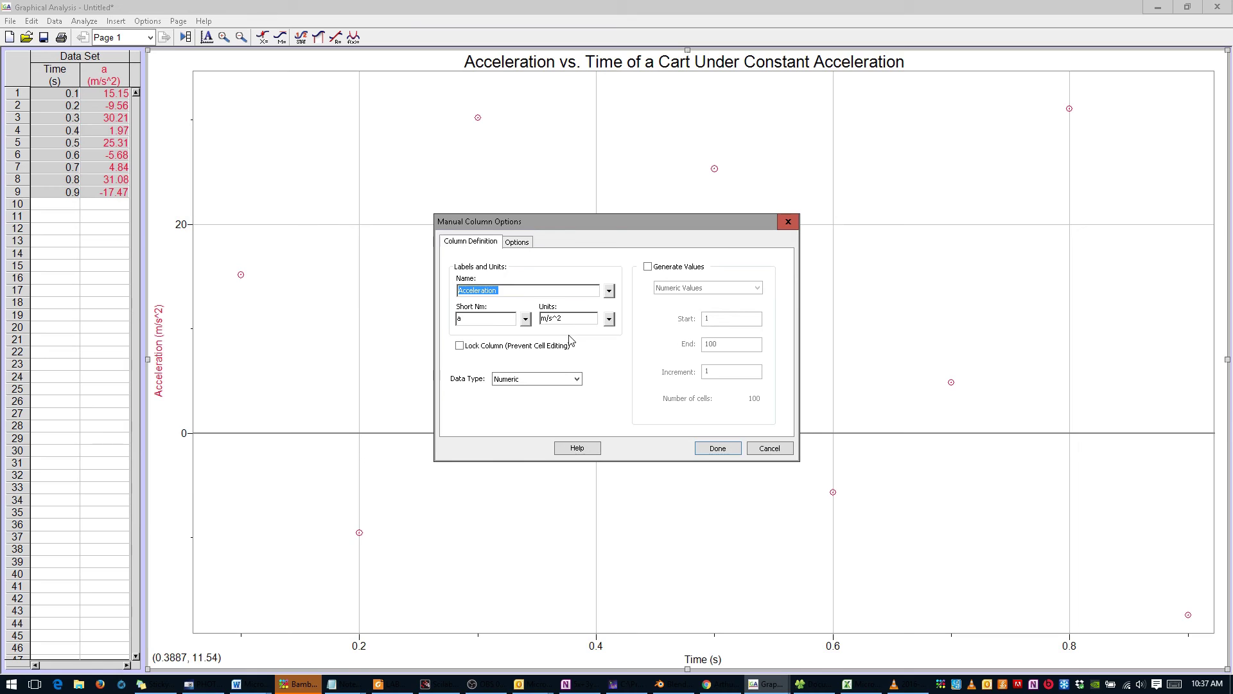
left_click(518, 242)
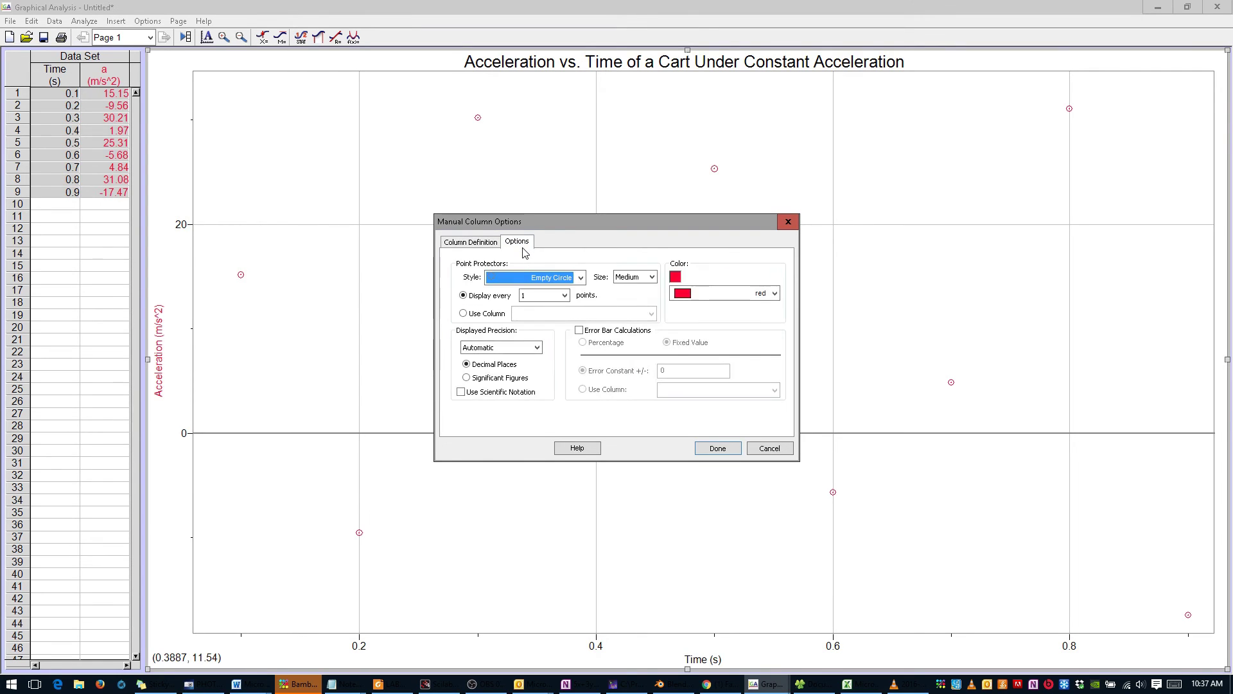
left_click(537, 283)
left_click(539, 303)
left_click(699, 298)
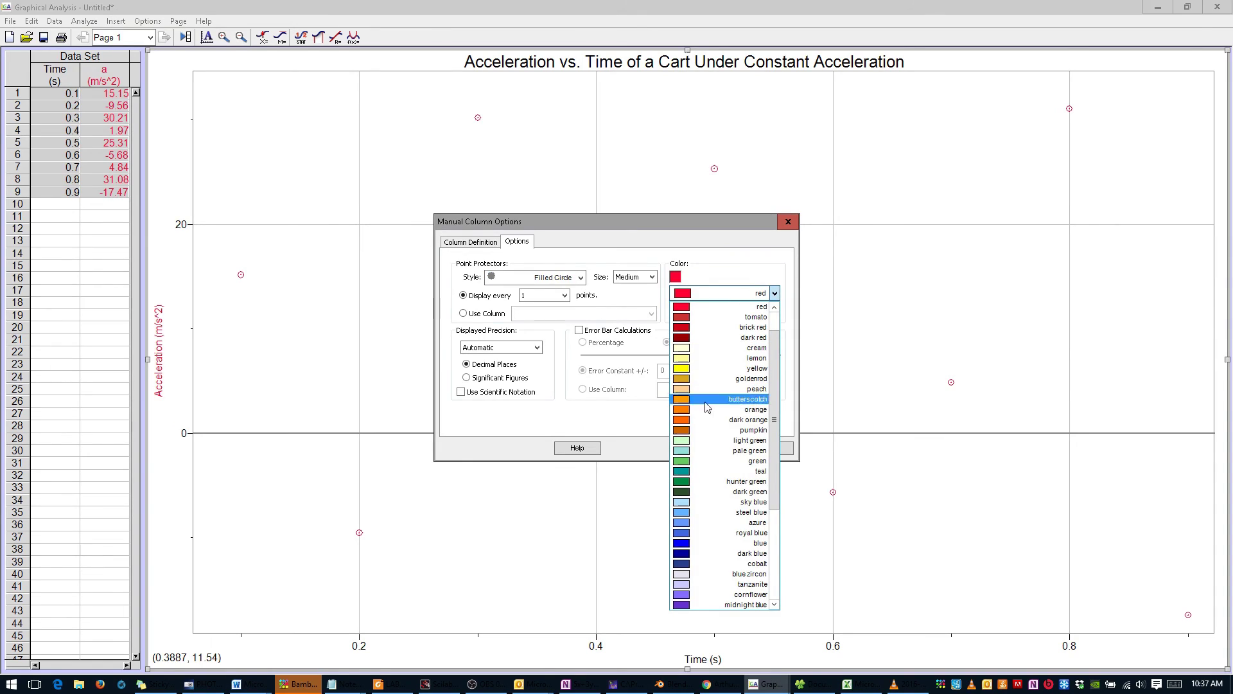
left_click(709, 482)
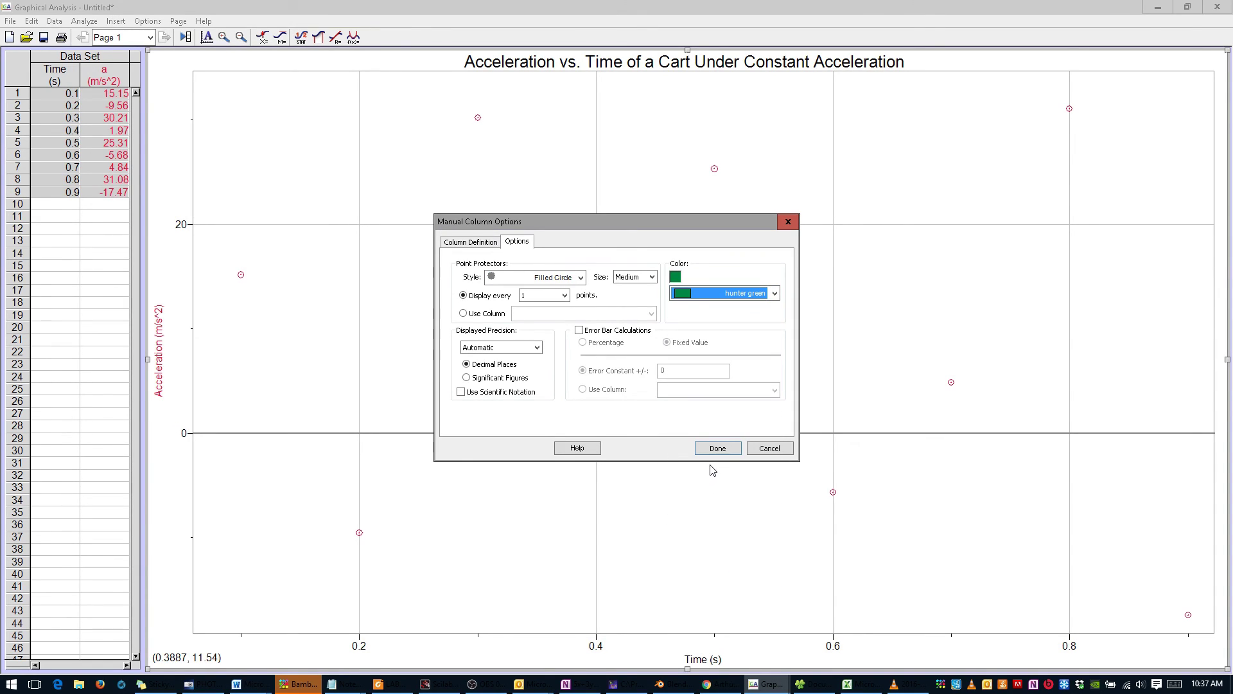
left_click(719, 449)
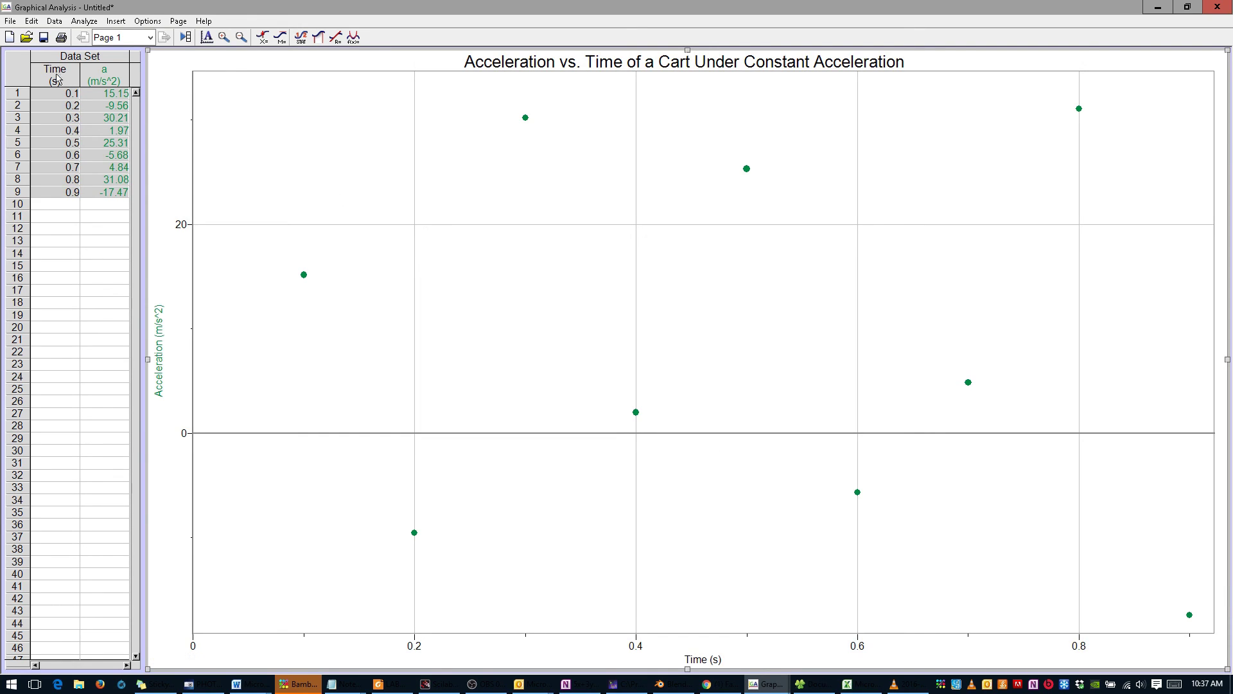
Save the acceleration graph under the file name '1D motion a vs t'.
left_click(45, 38)
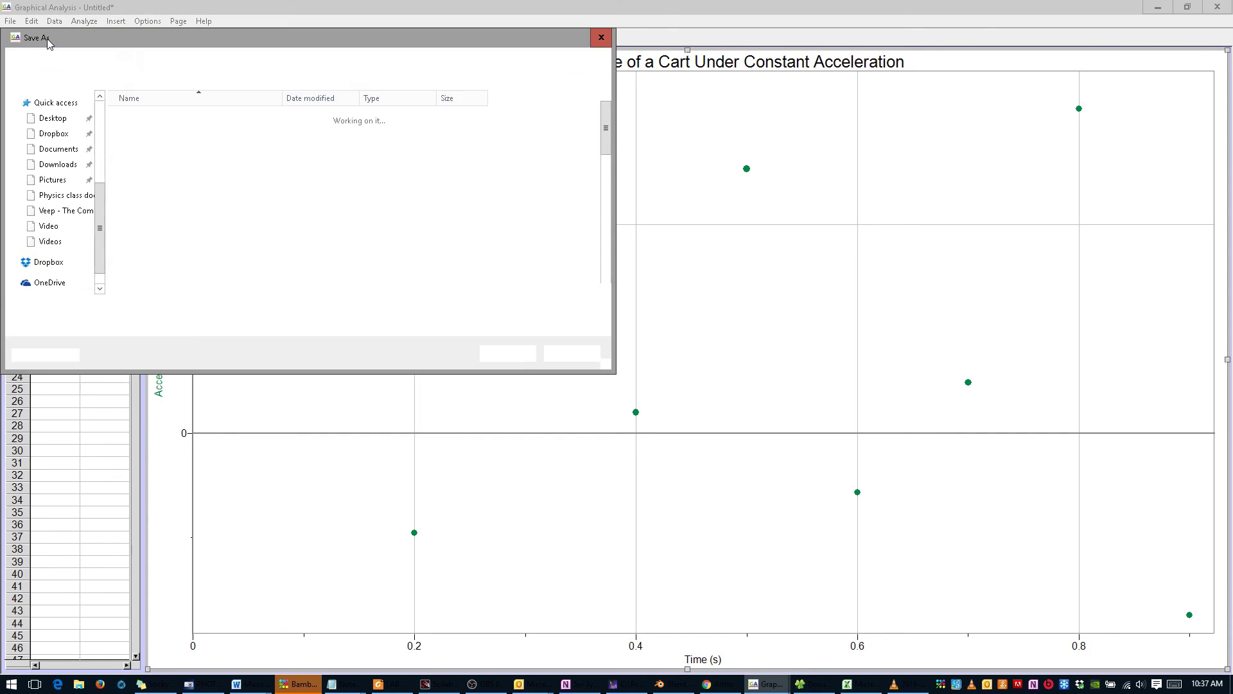
type("1D m")
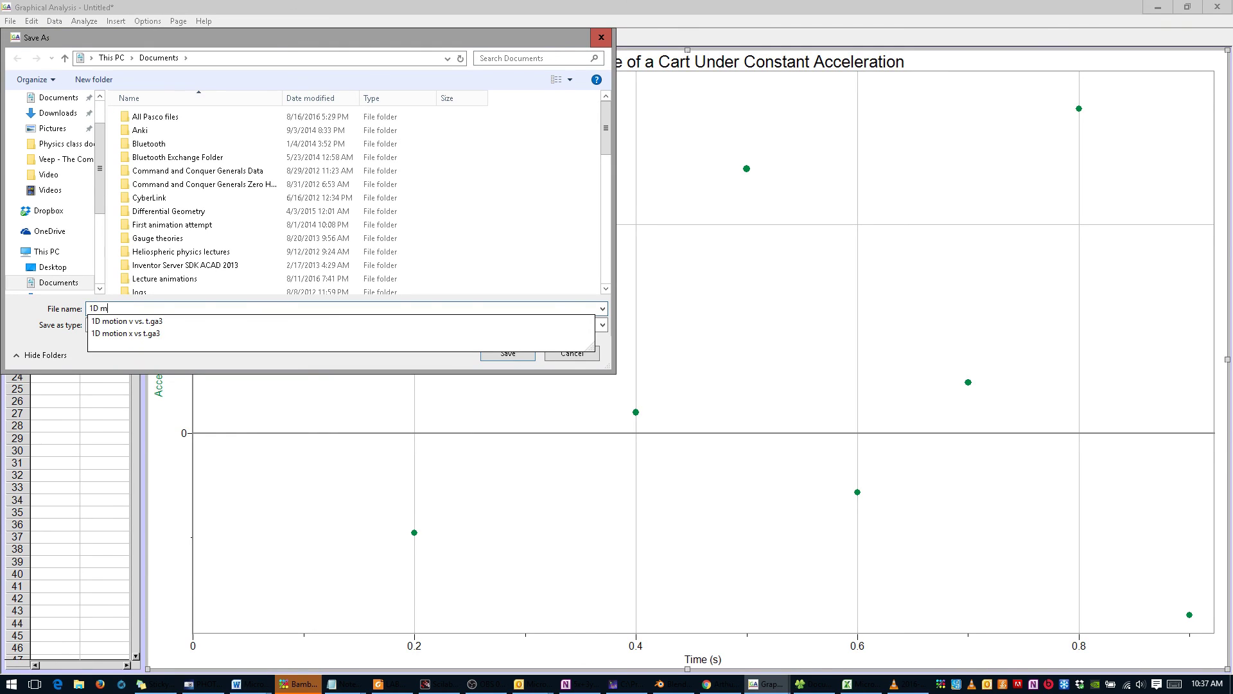
type("otion a vs t")
key("Return")
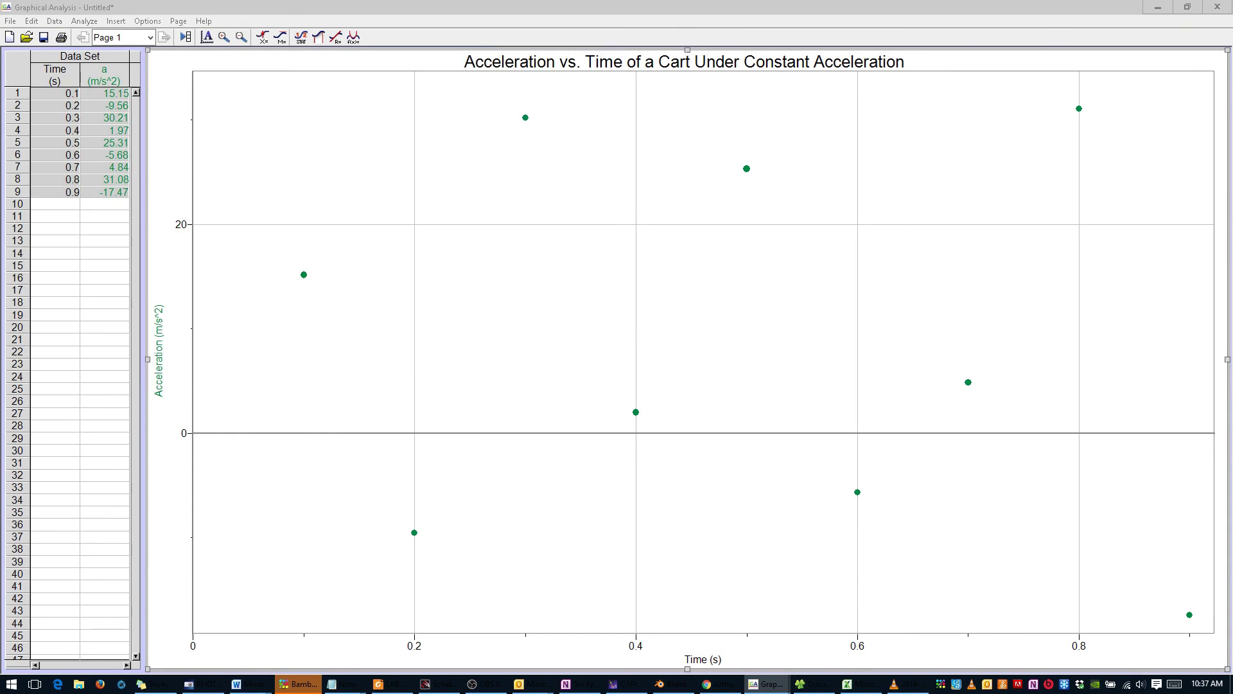